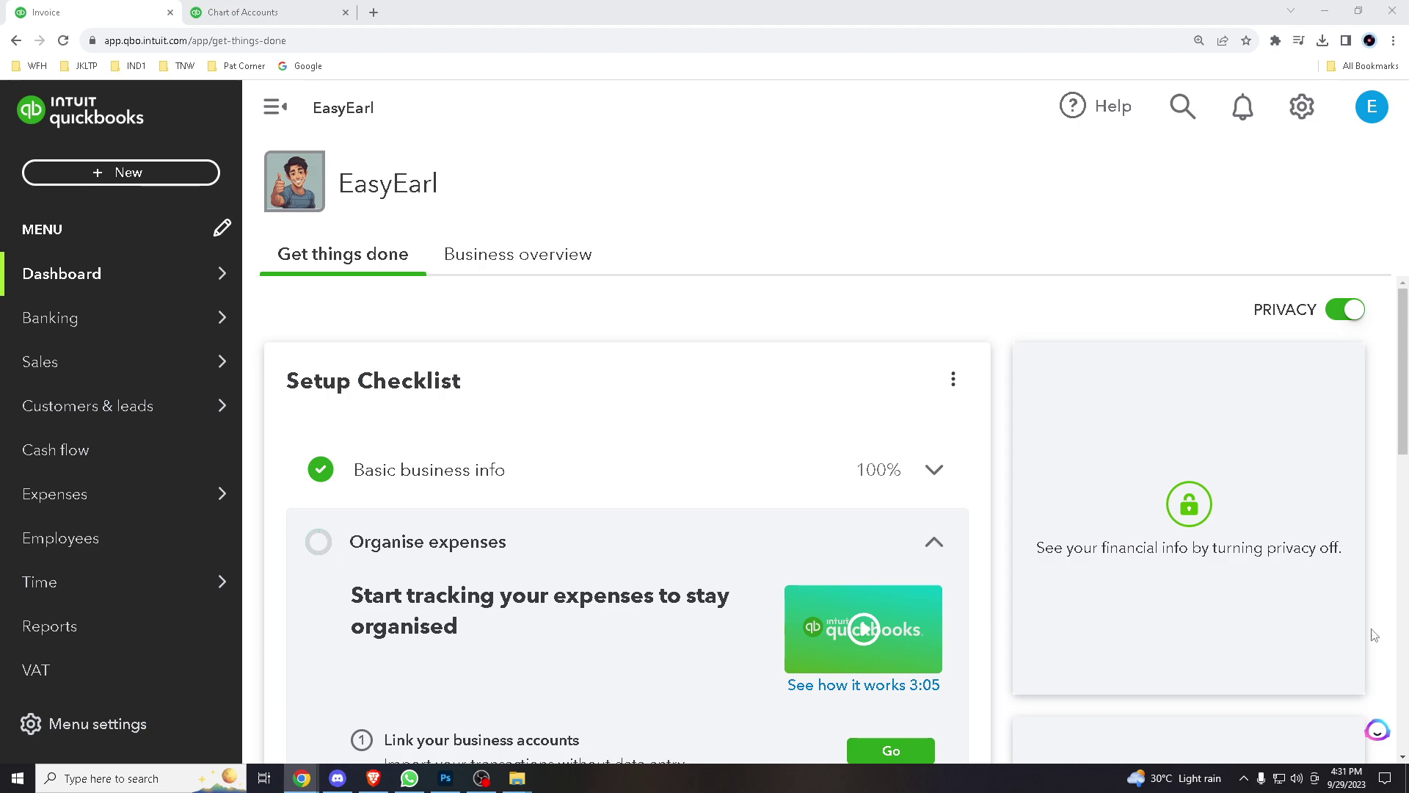
Go to Accounting > Chart of accounts to list the company's 78 accounts
scroll(734, 452, down, 4)
scroll(740, 447, down, 3)
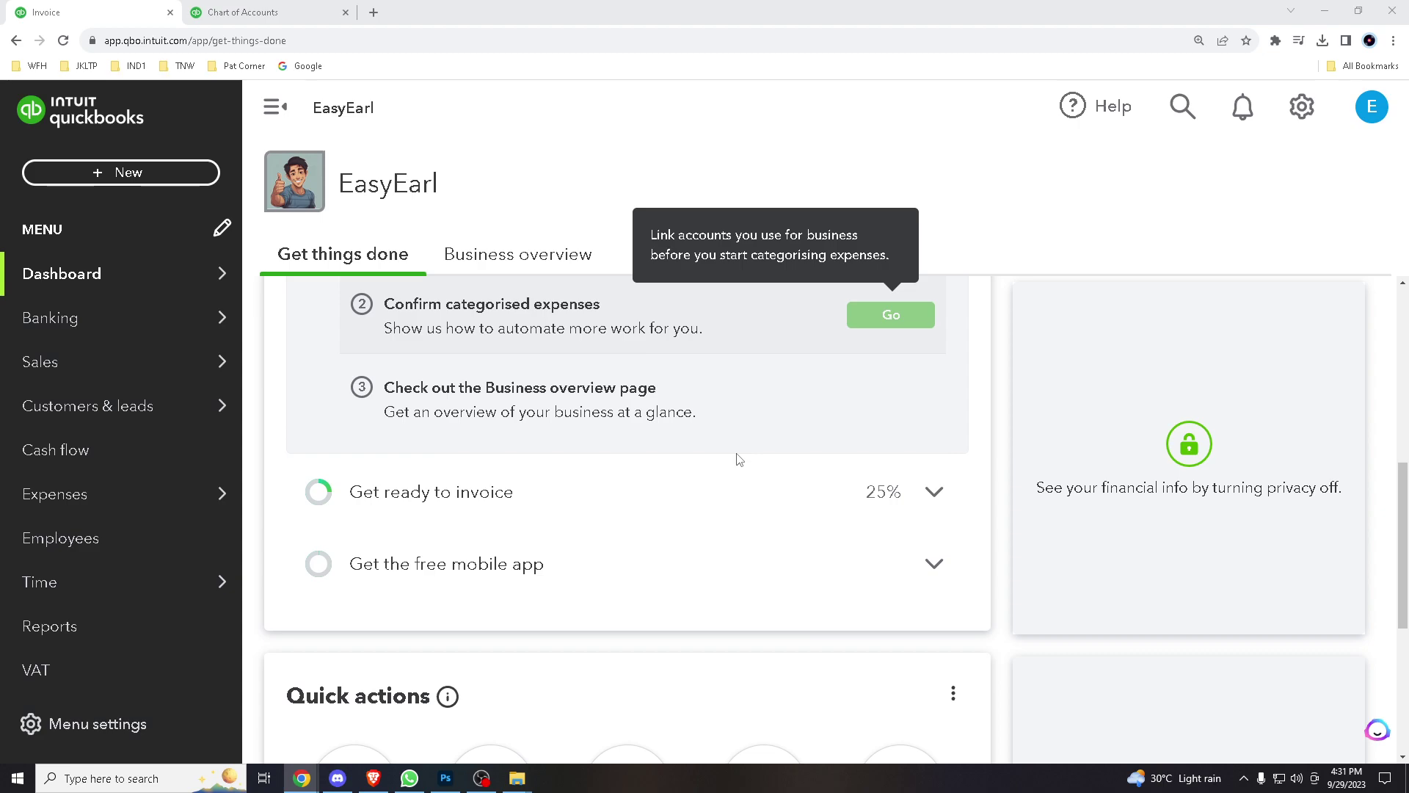
scroll(739, 459, down, 2)
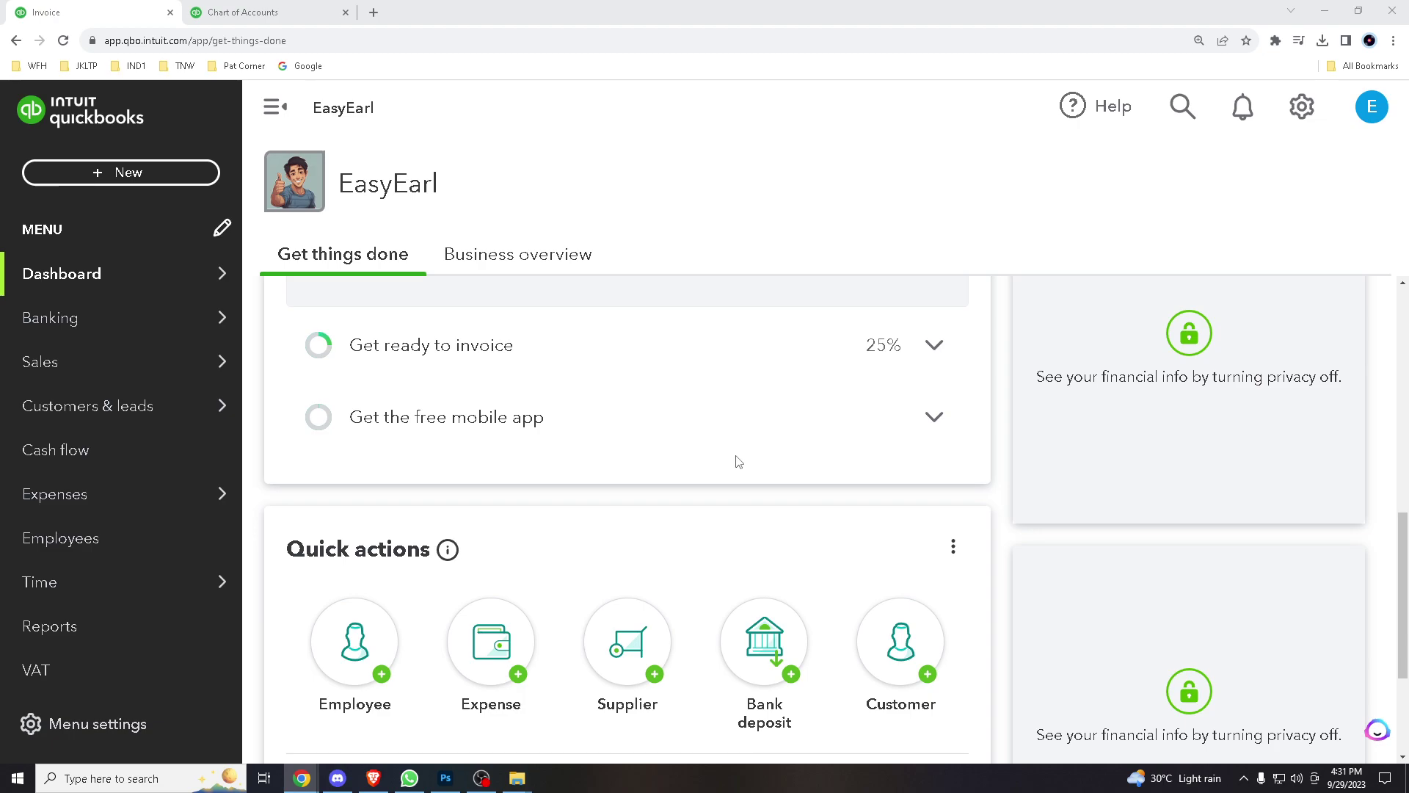
scroll(739, 461, down, 3)
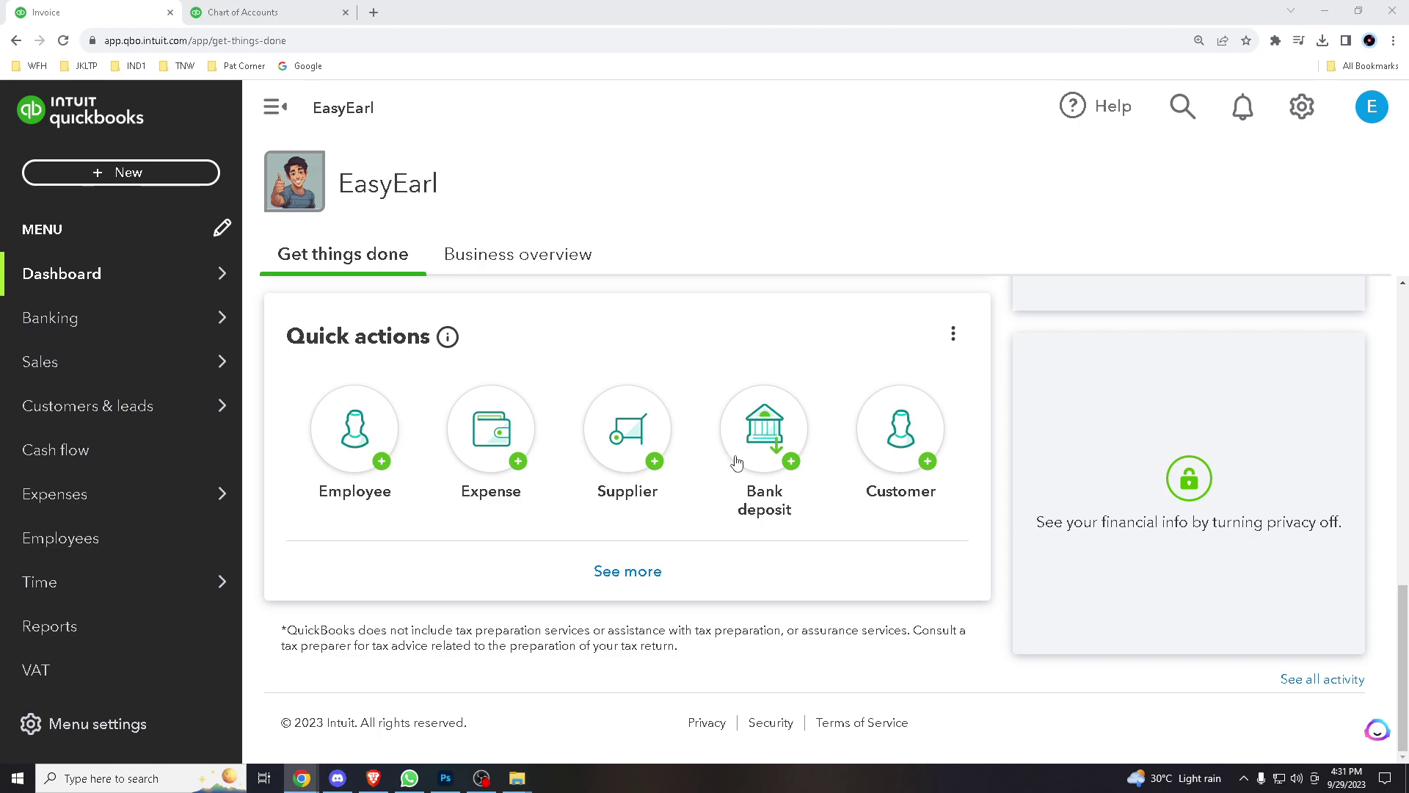
click(739, 464)
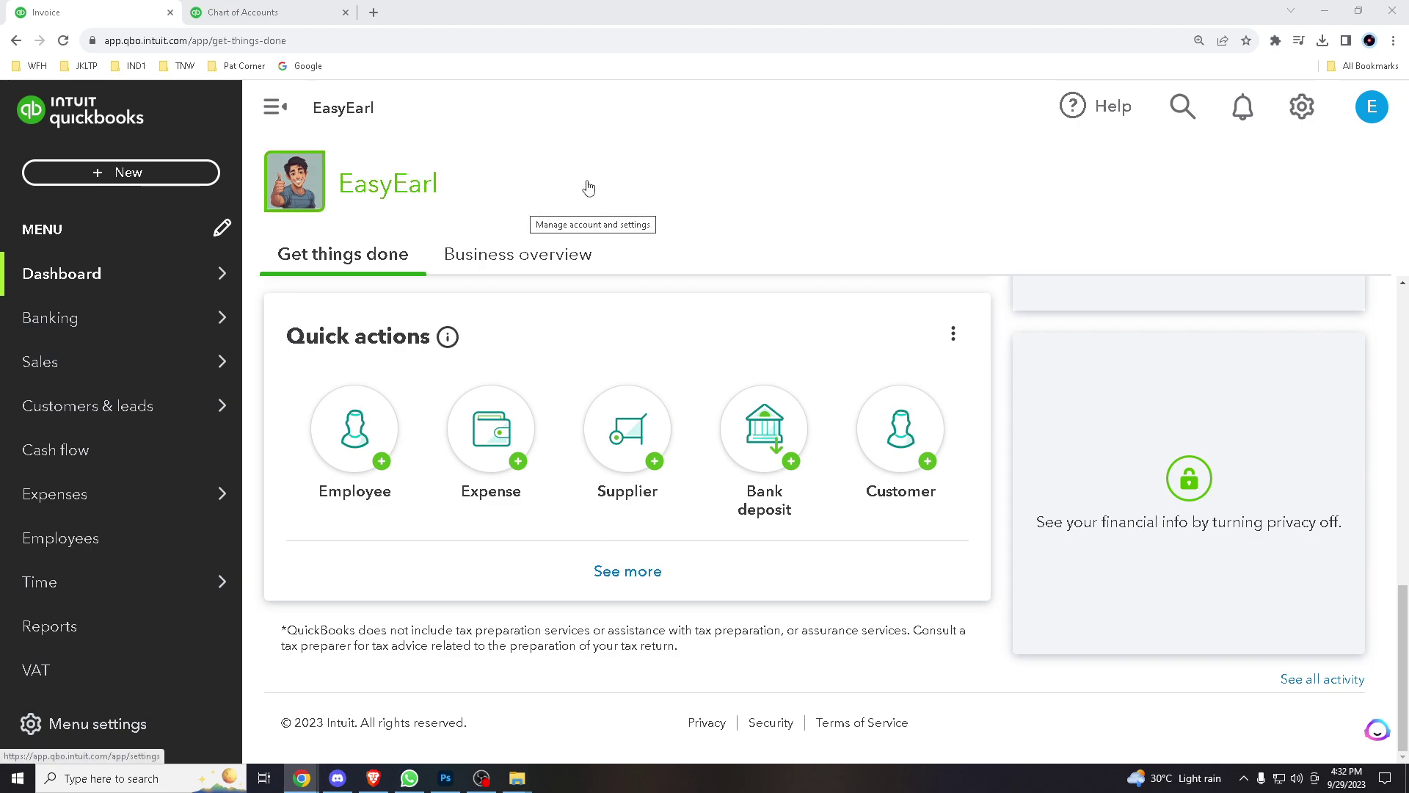
scroll(620, 364, up, 4)
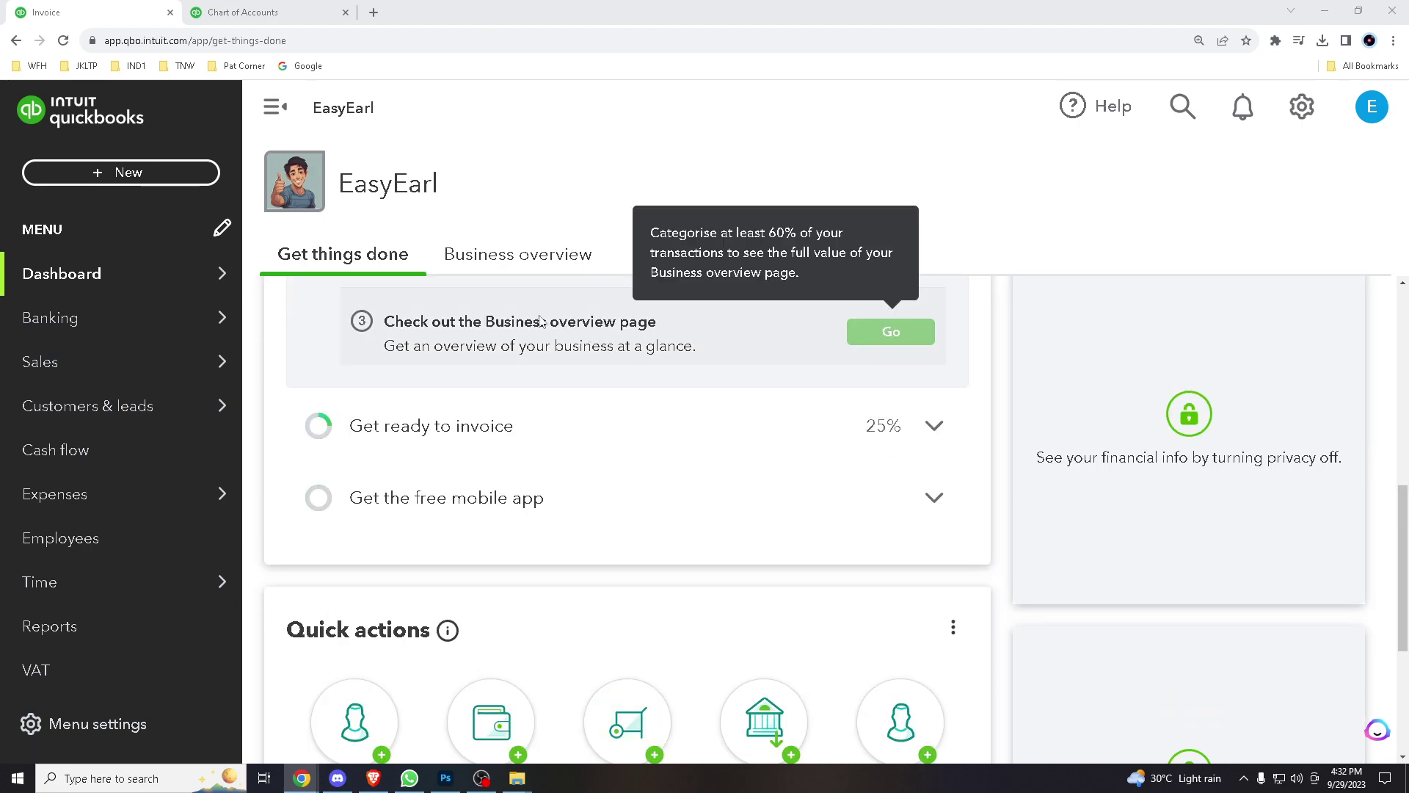
mouse_move(213, 362)
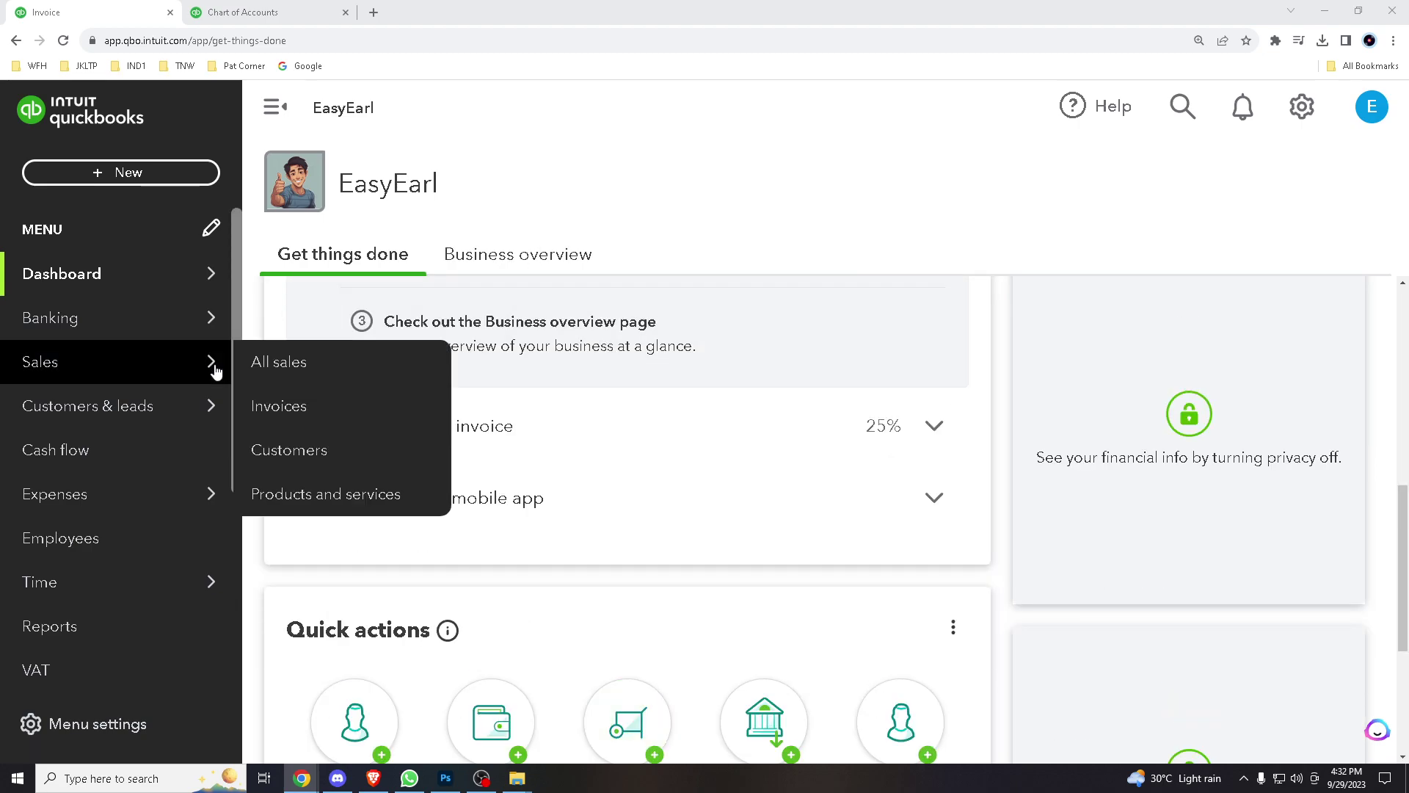
mouse_move(188, 273)
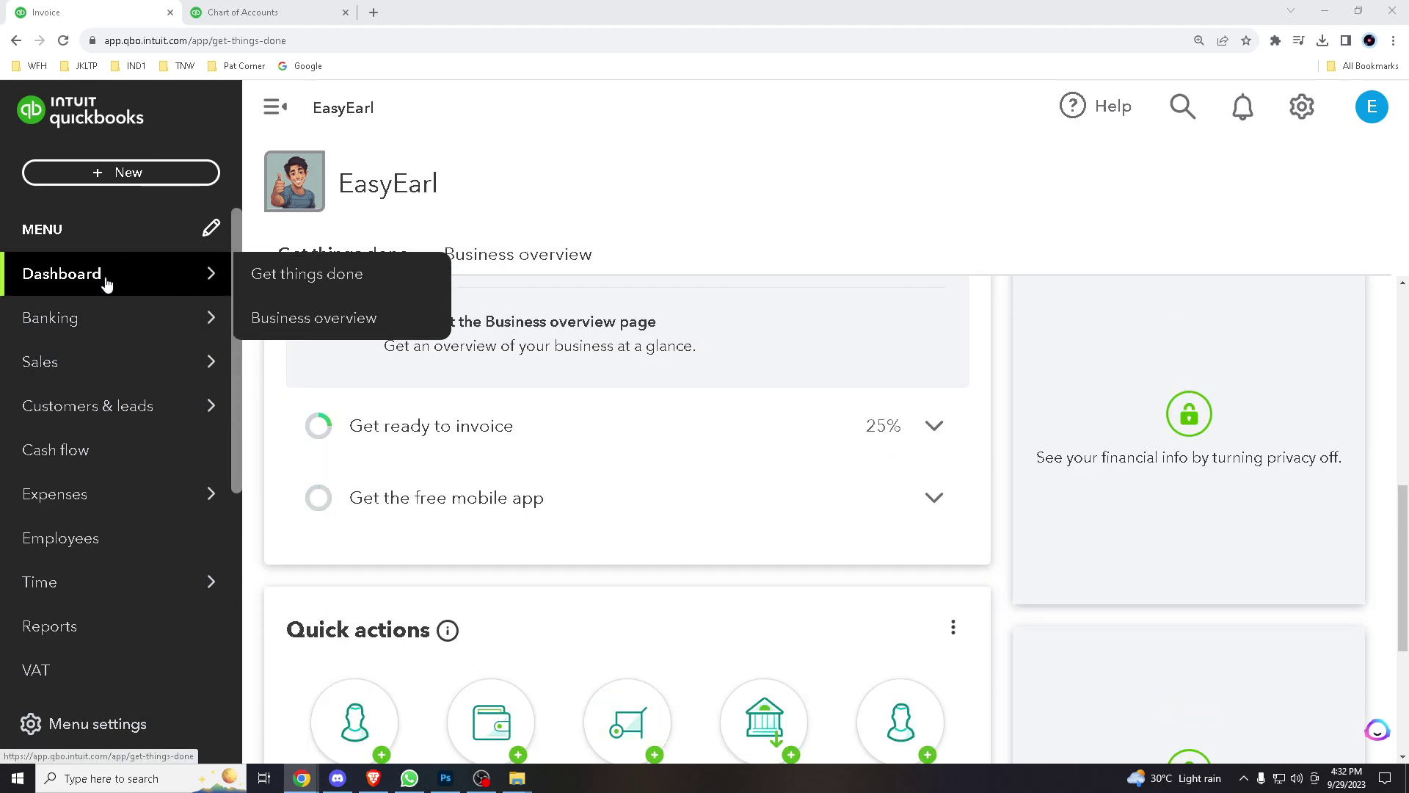
scroll(104, 470, down, 2)
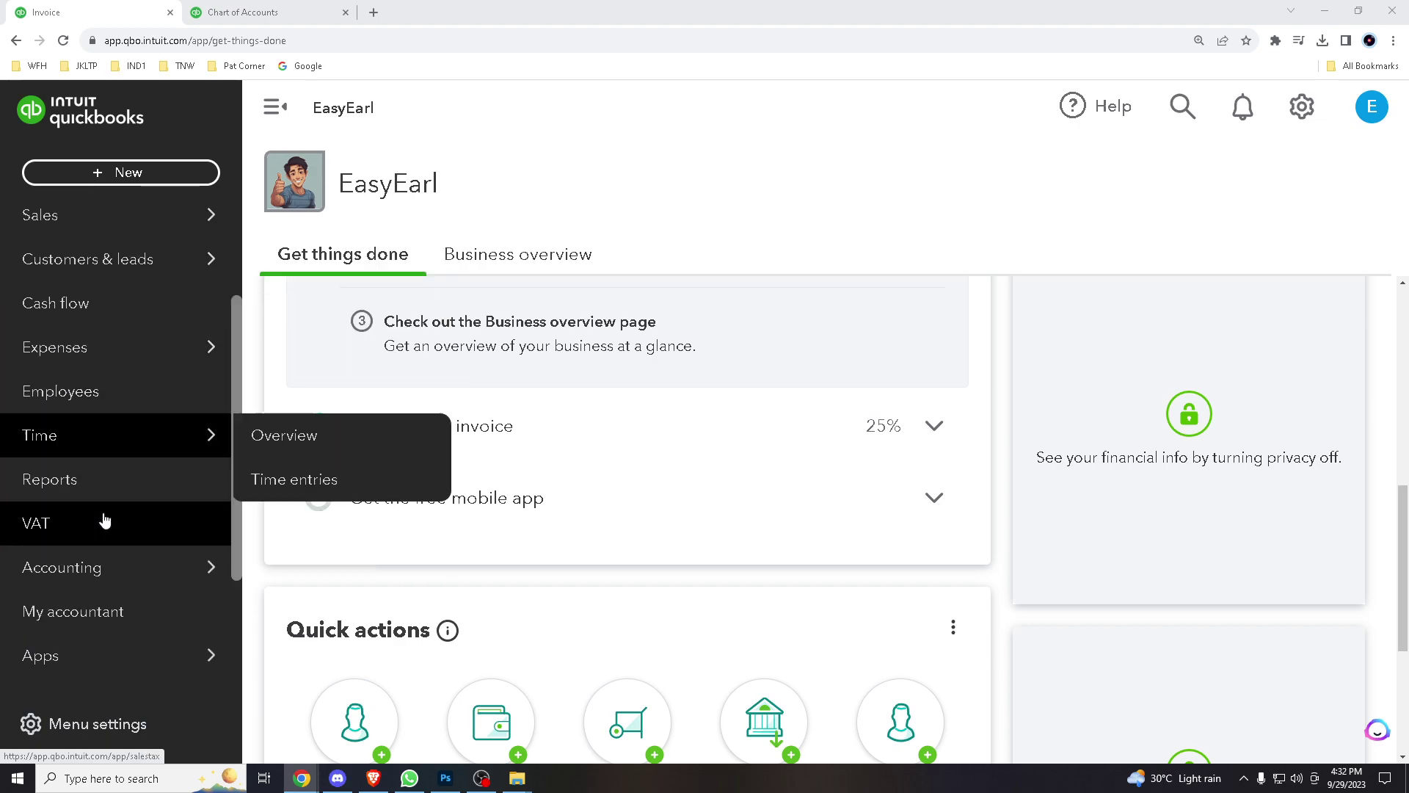
mouse_move(116, 587)
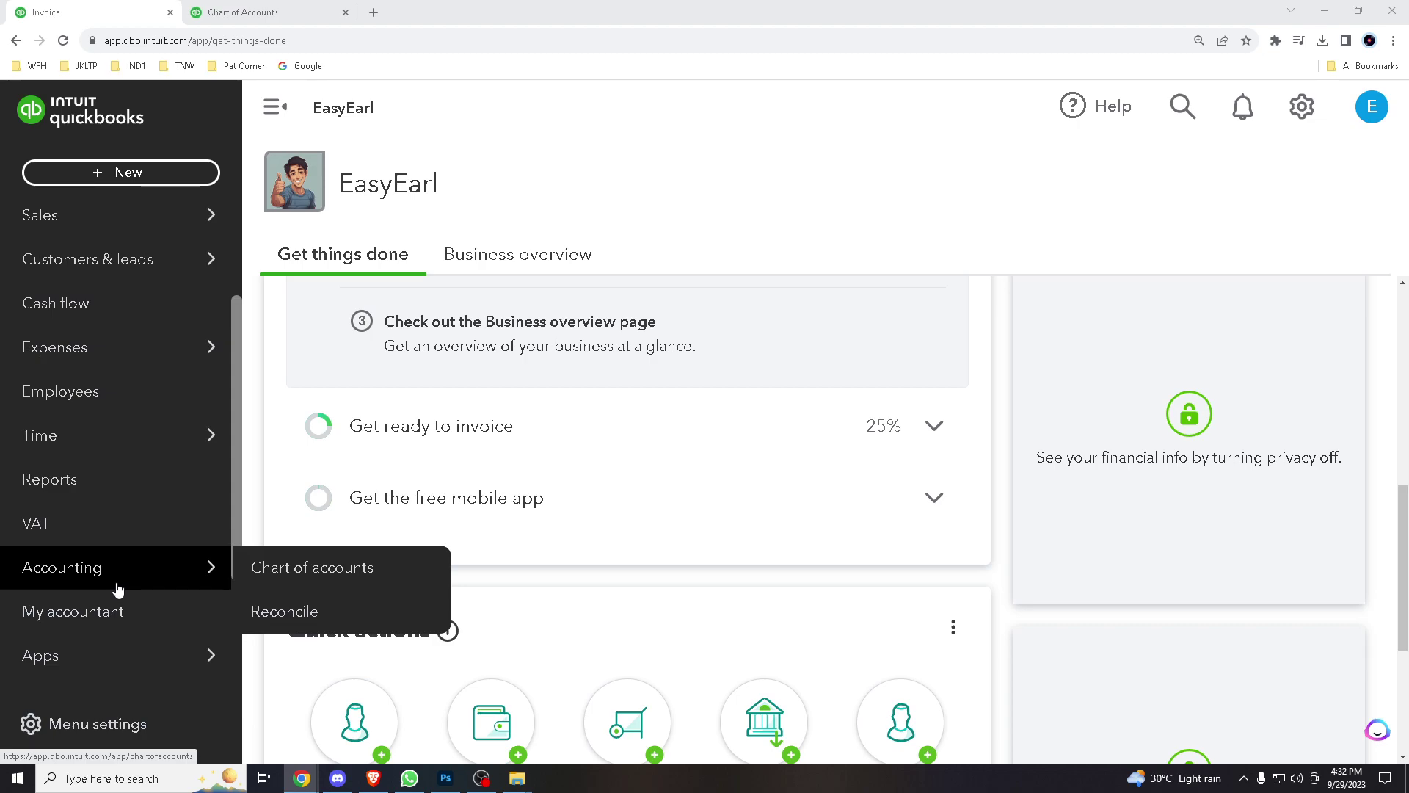
click(294, 576)
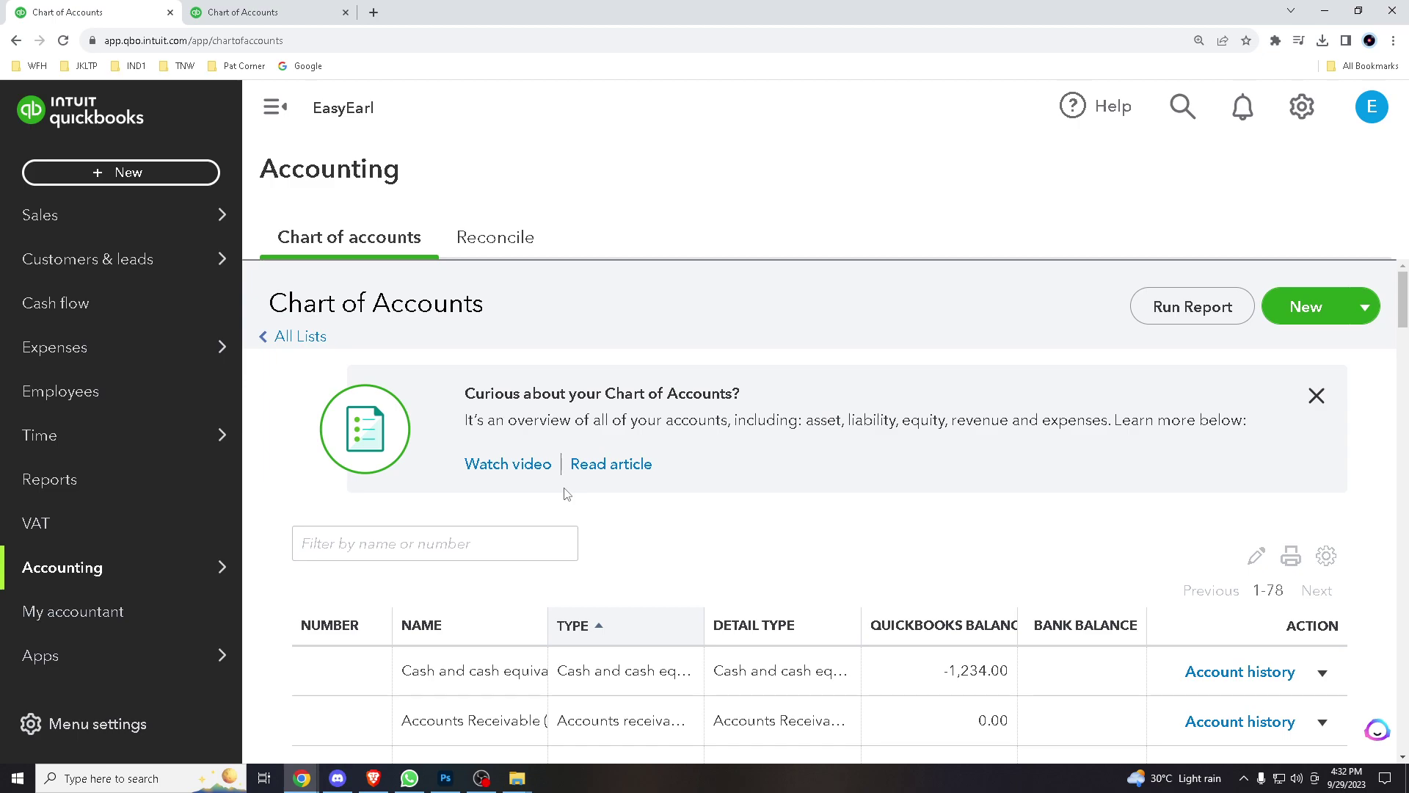
Show the Action dropdown for the Cash and cash equivalents account row
scroll(828, 519, down, 2)
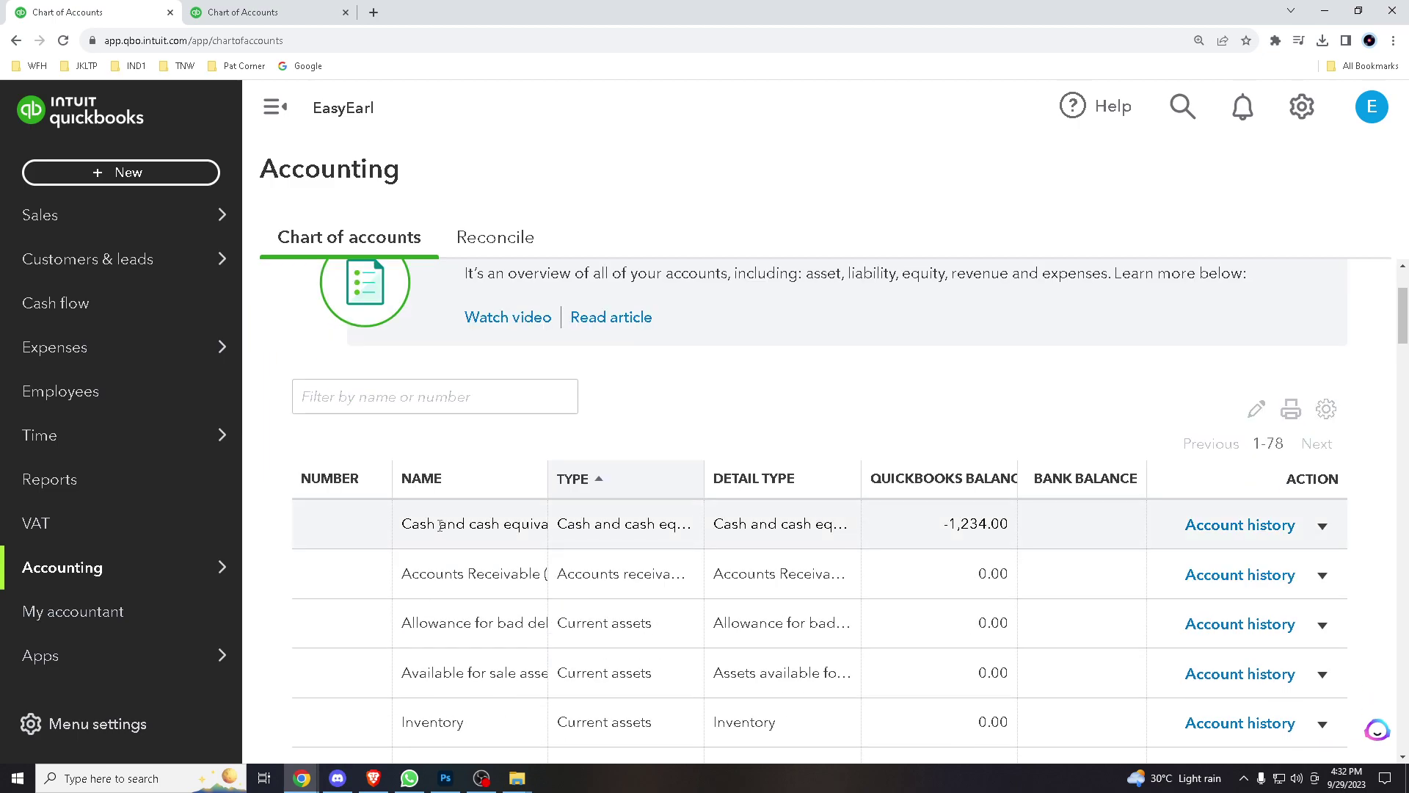
click(421, 405)
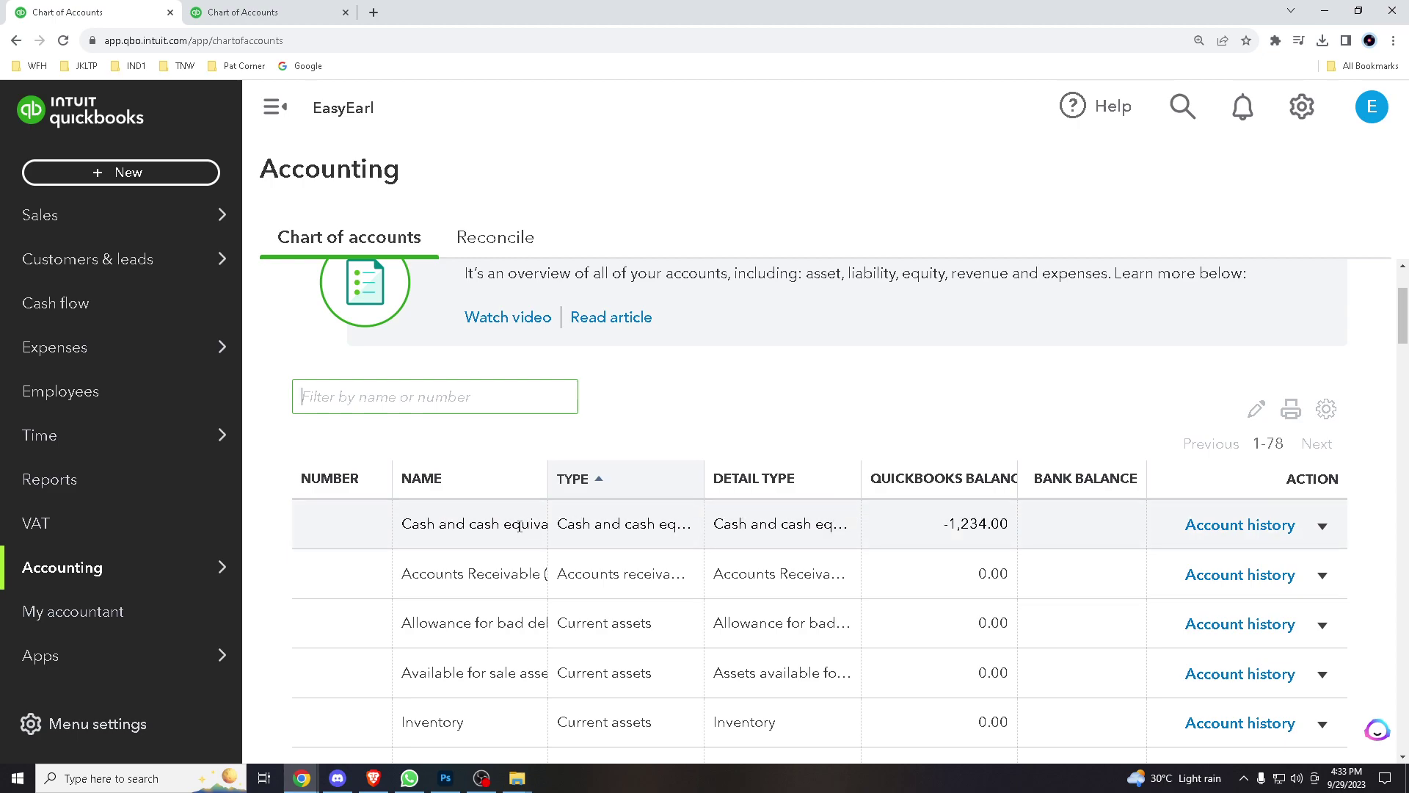
click(1323, 529)
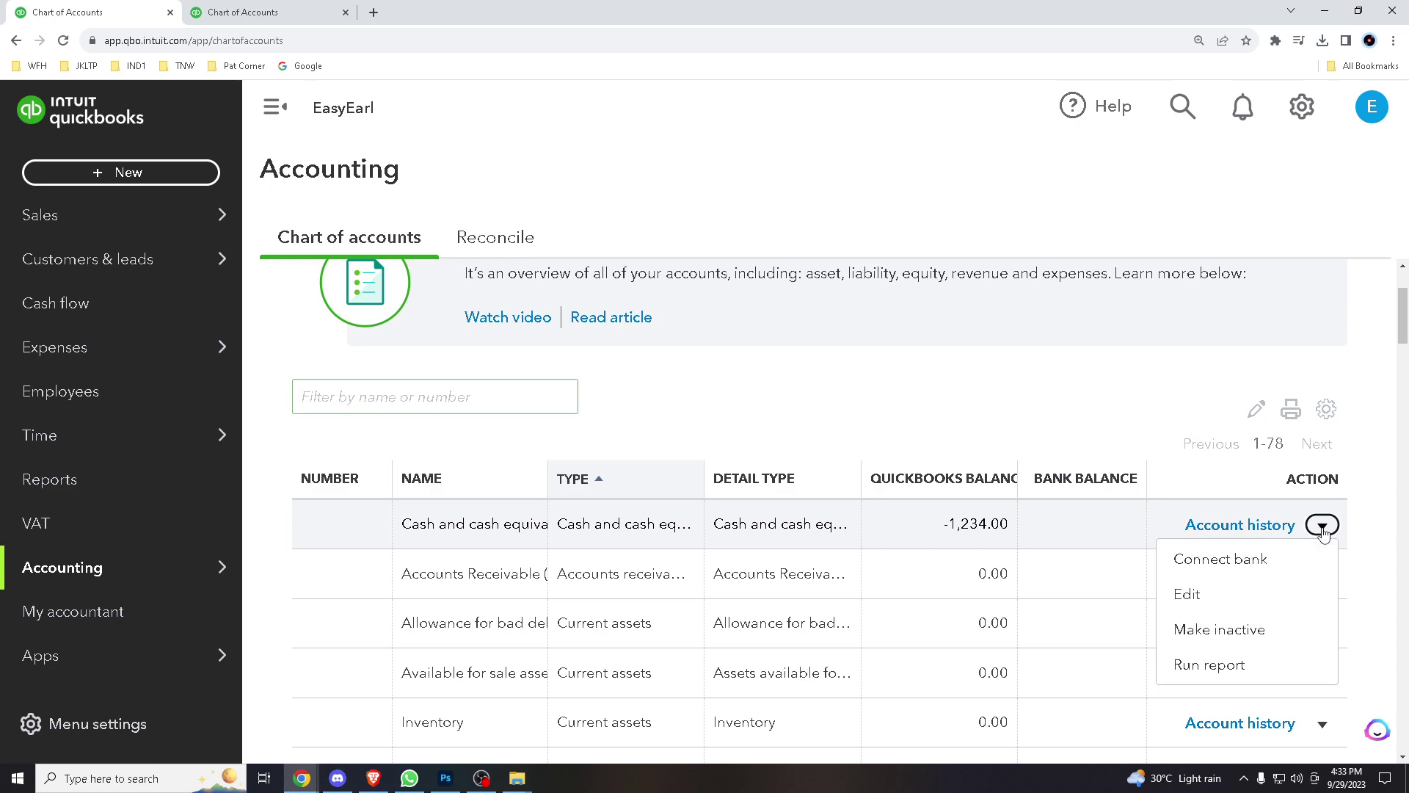
Edit Cash and cash equivalents to type Expenses, detail type Equipment rental, and select its name
click(1194, 596)
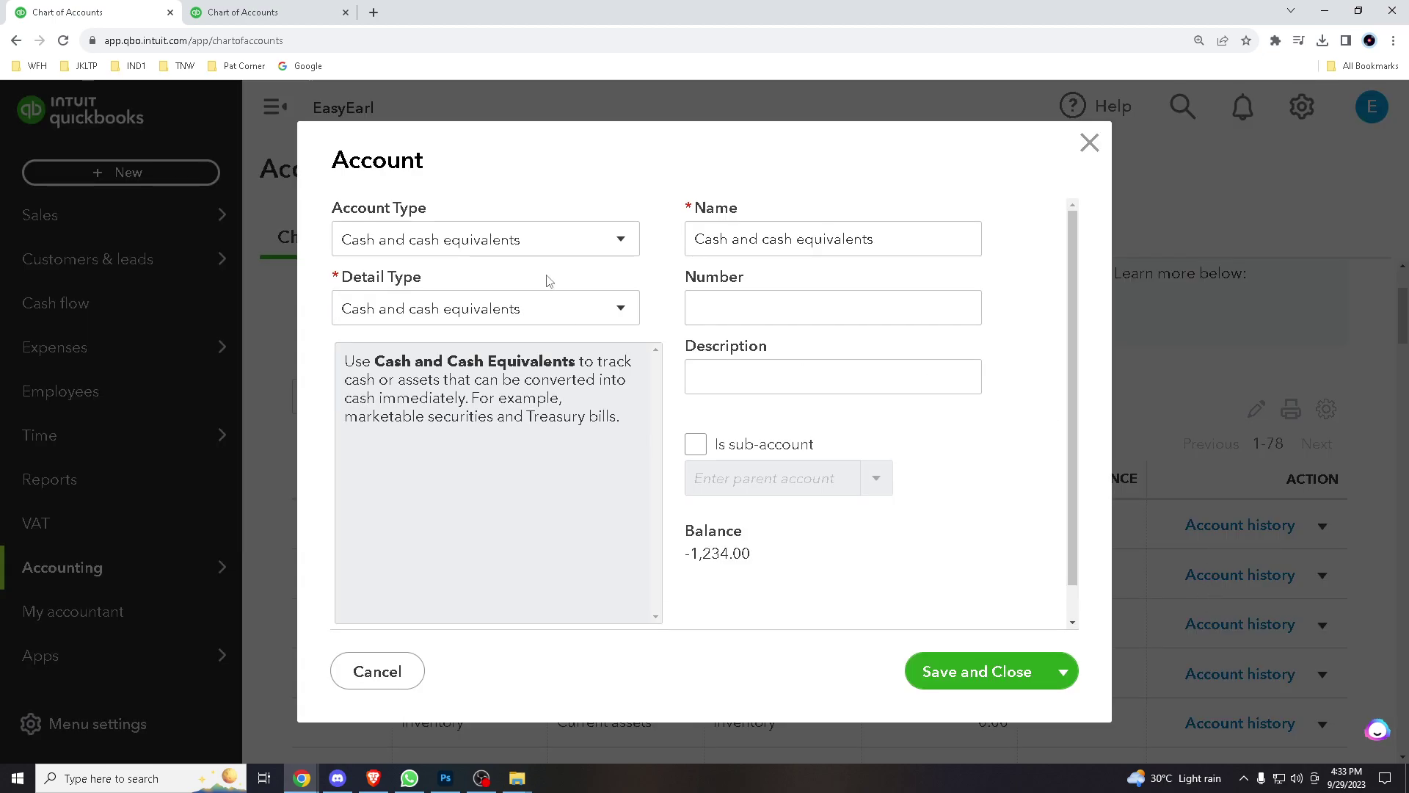
click(570, 245)
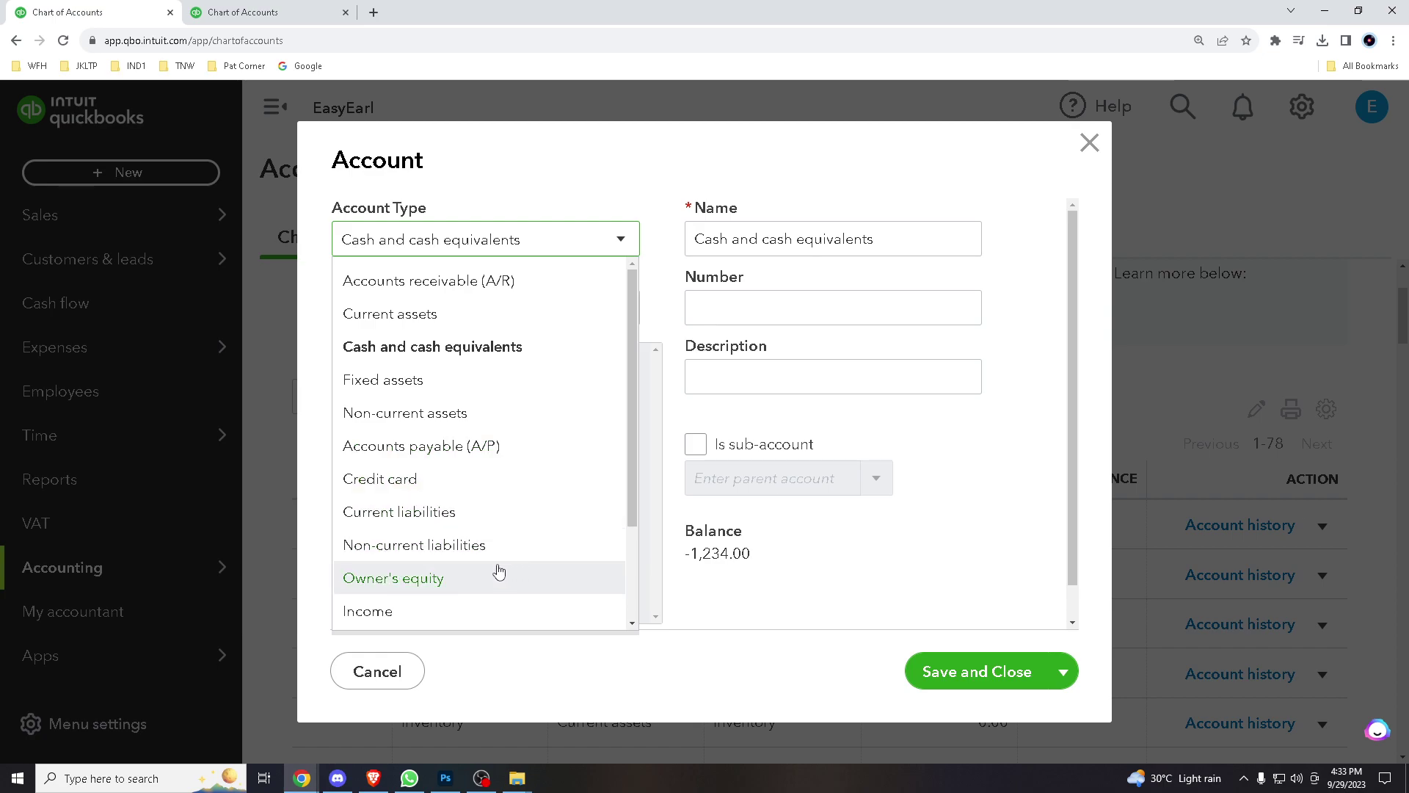
scroll(500, 571, down, 2)
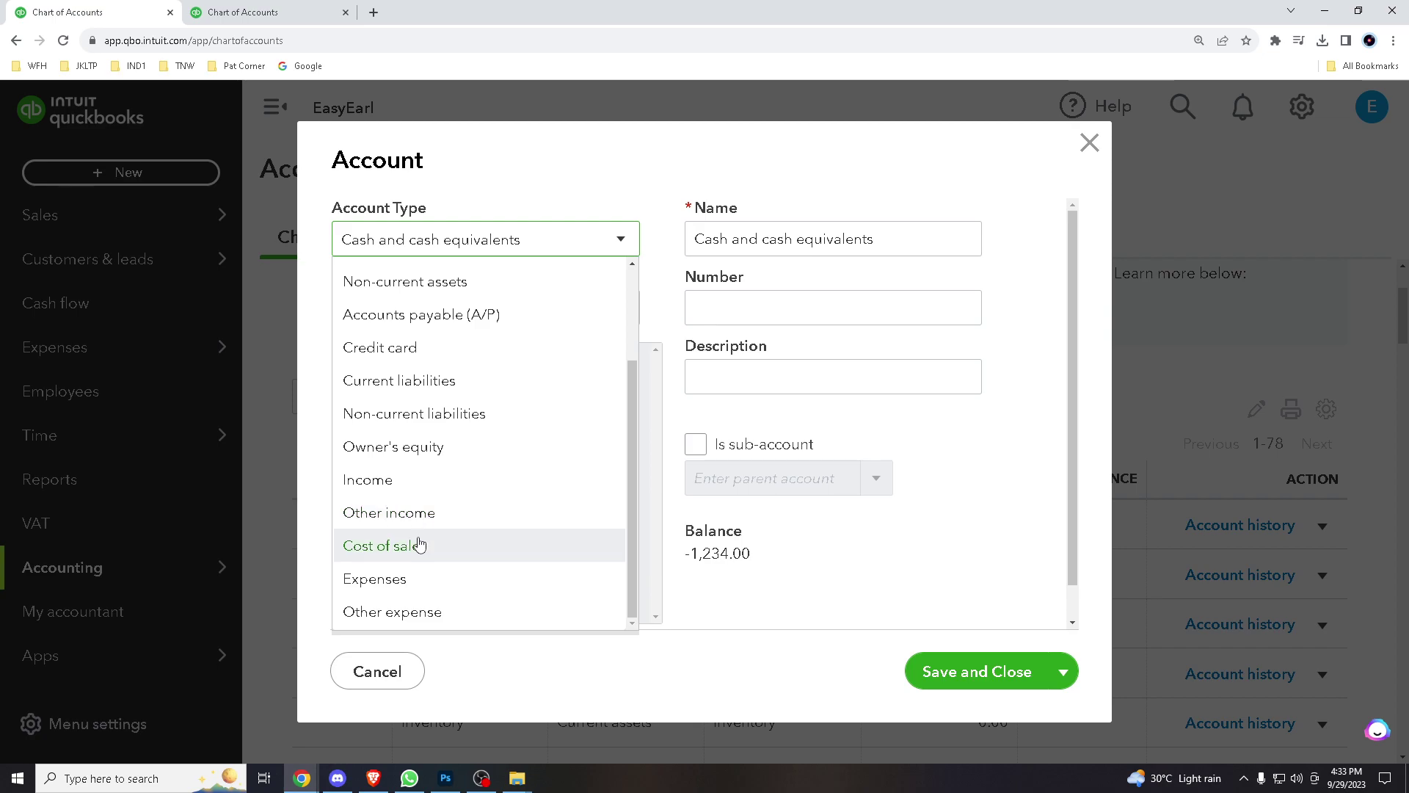
click(413, 577)
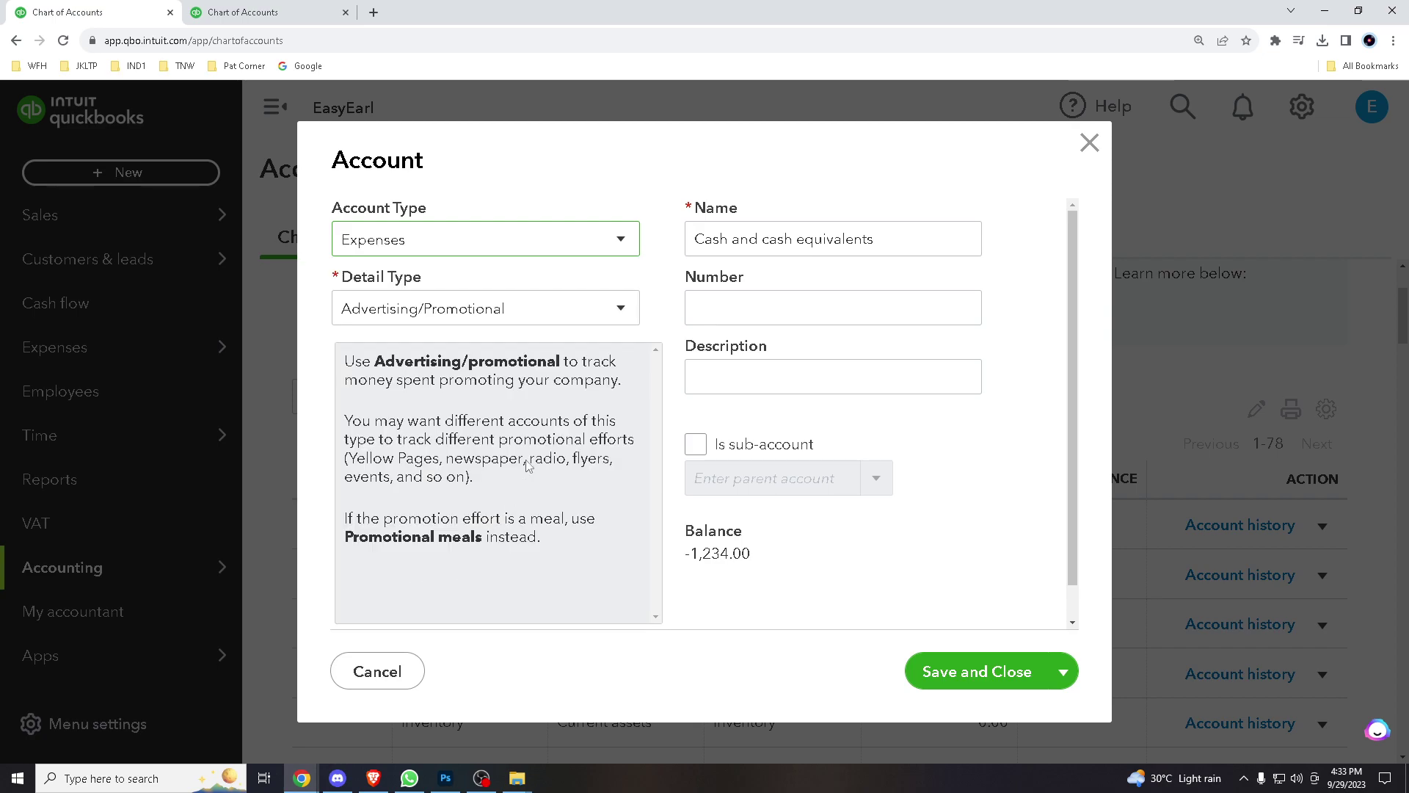
click(623, 316)
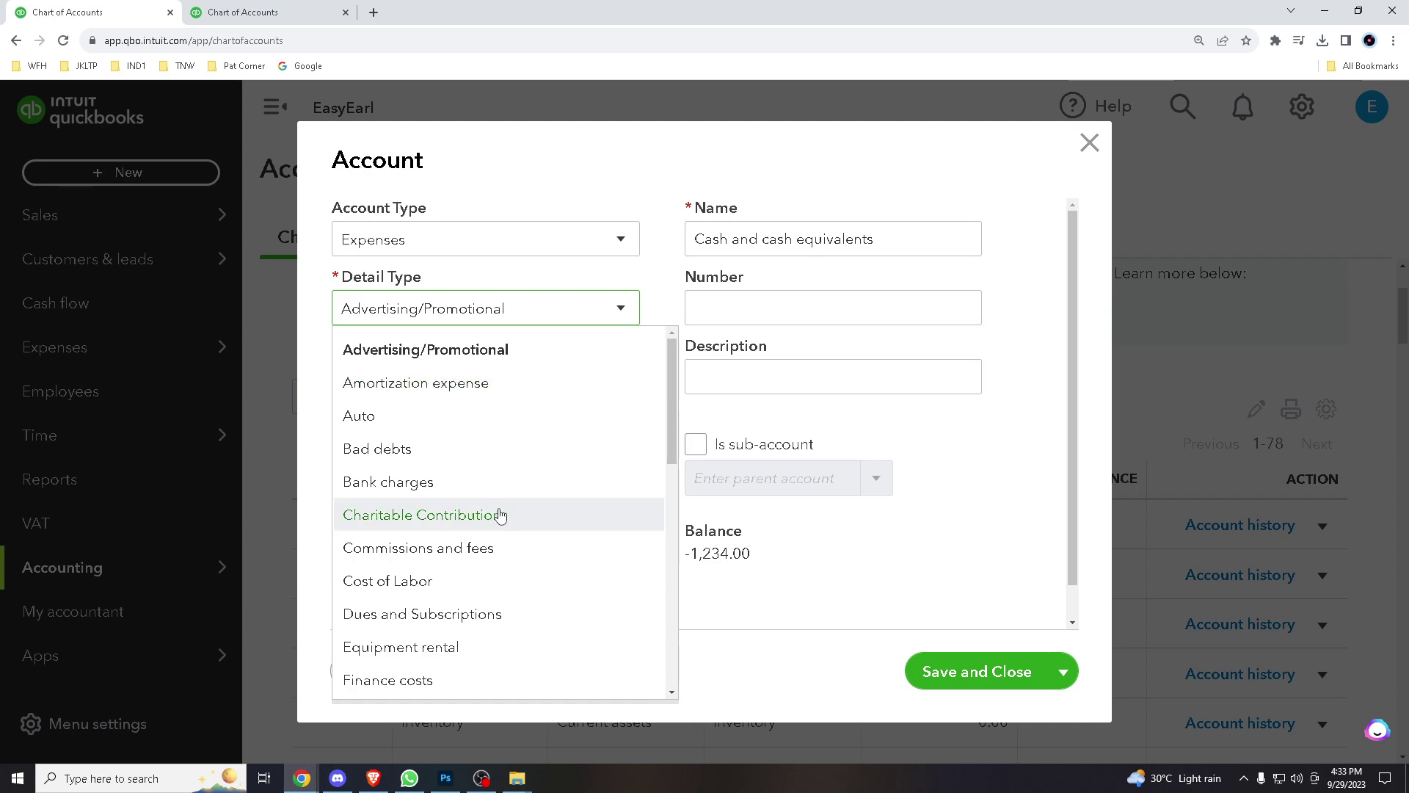
scroll(499, 516, down, 2)
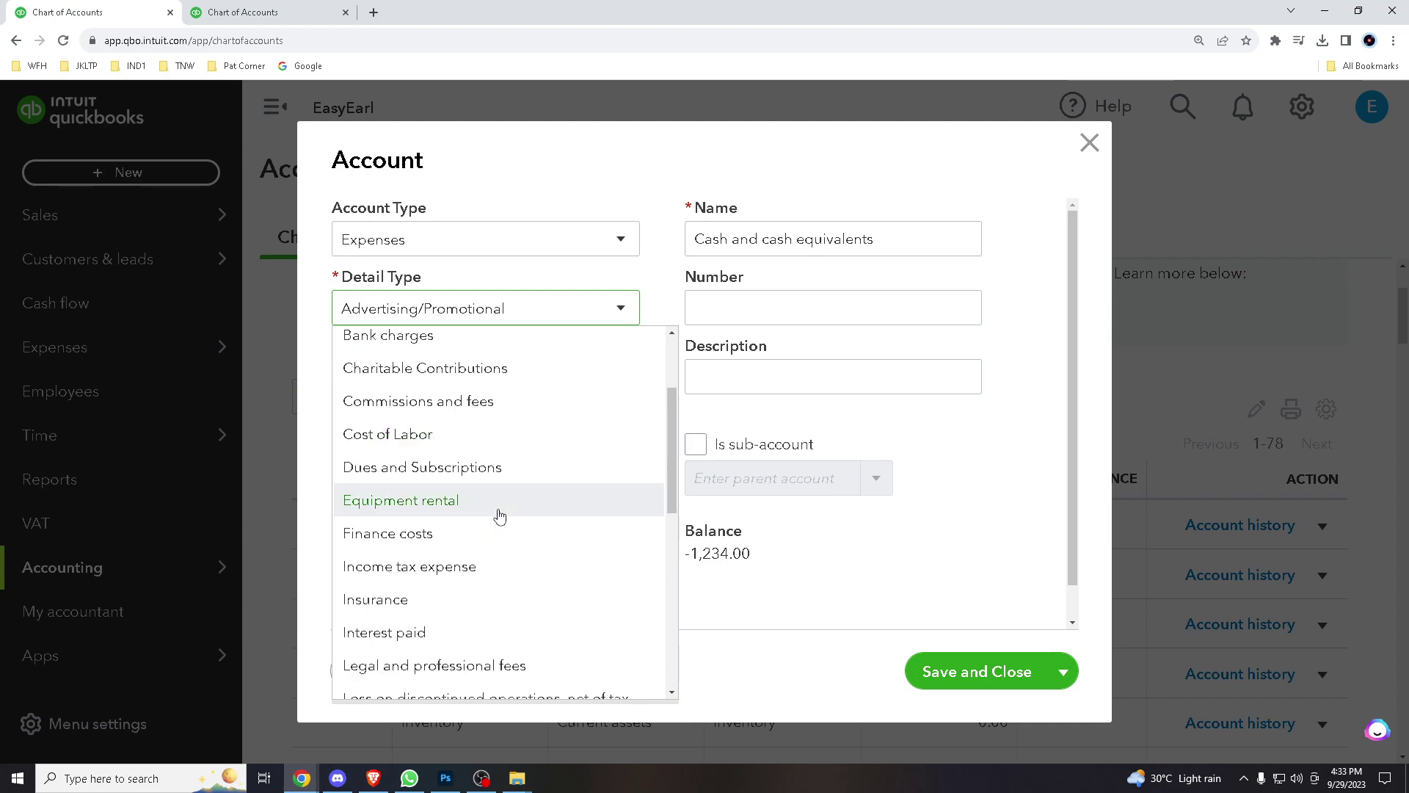
click(426, 507)
drag(877, 238, 696, 238)
Rename the account EASYEARLTUTORIAL and give it number 1234556
text(EASYe)
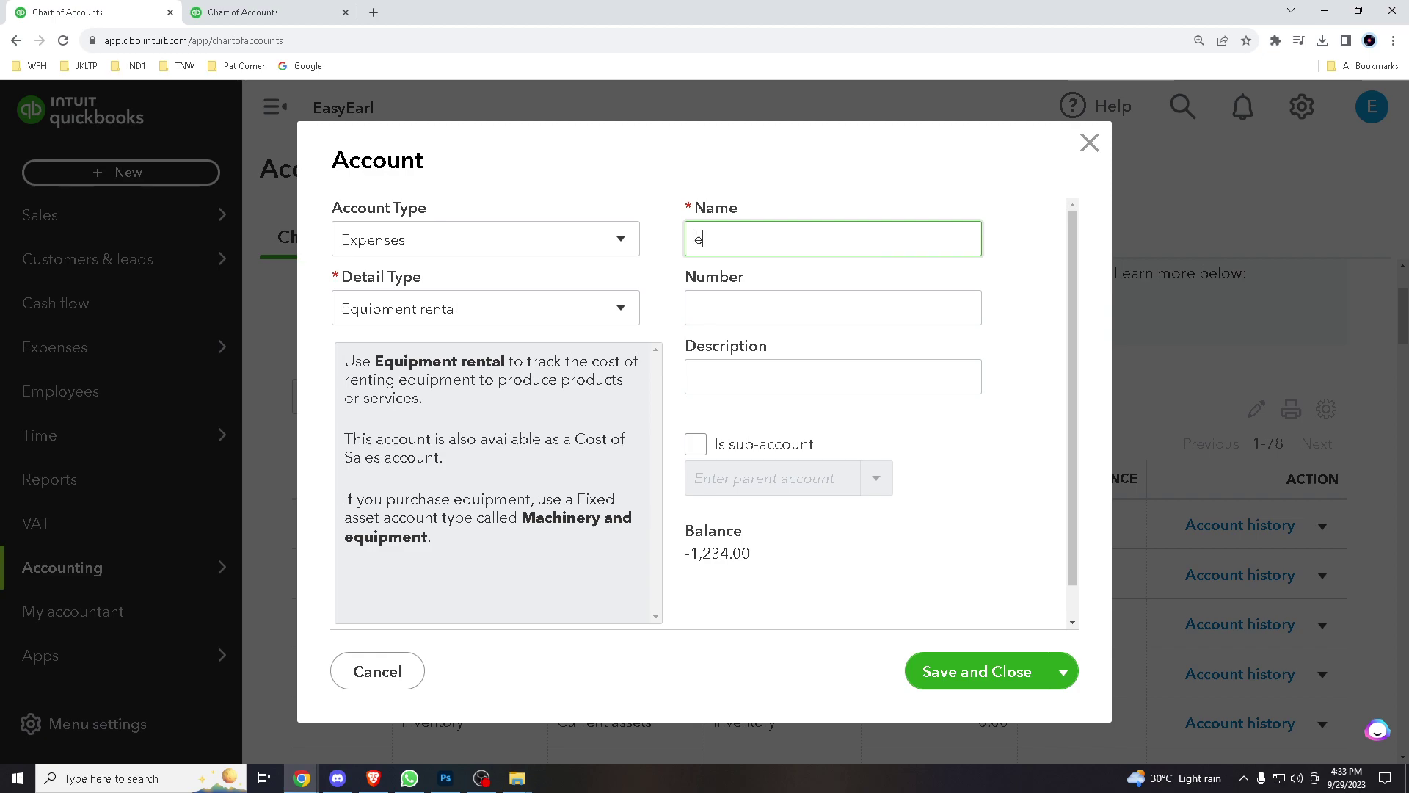
double_click(696, 238)
text(EASY)
double_click(696, 239)
text(EASYEARLTUTORIAL)
key(Tab)
text(1234556)
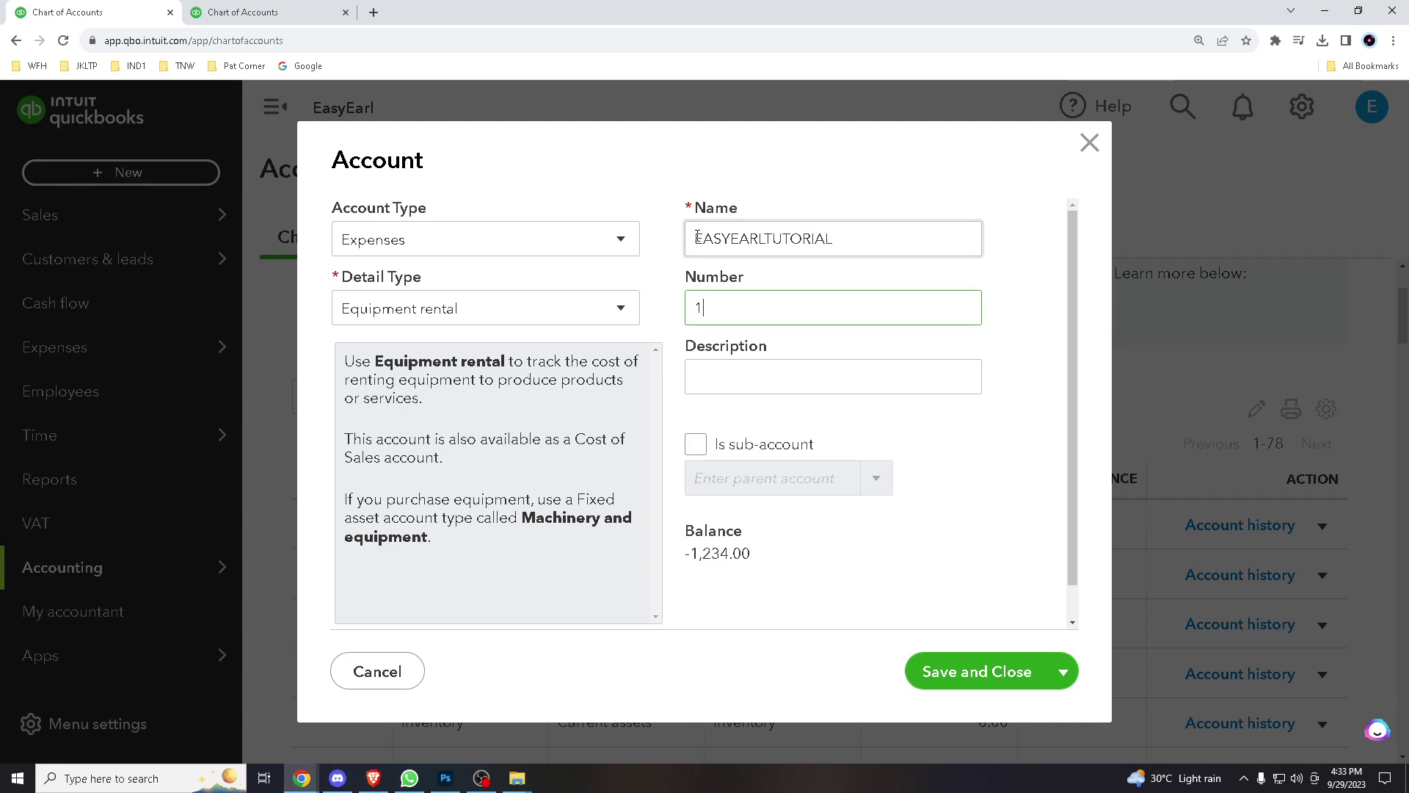
Set the description to TRAINING YOUTUBE.COM and mark it as a sub-account
click(758, 366)
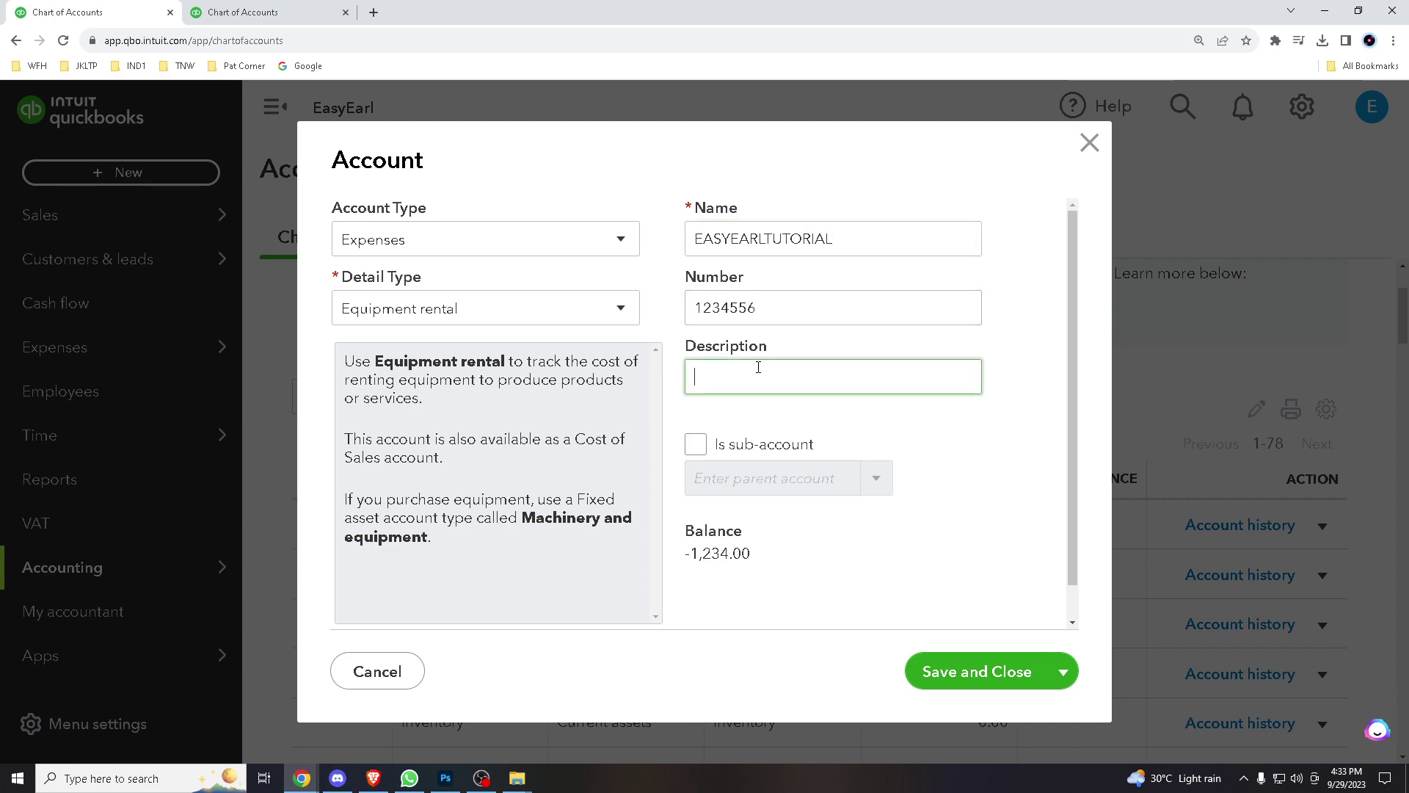
text(TRAINING YOUTUBE.COM)
click(698, 447)
scroll(959, 544, down, 1)
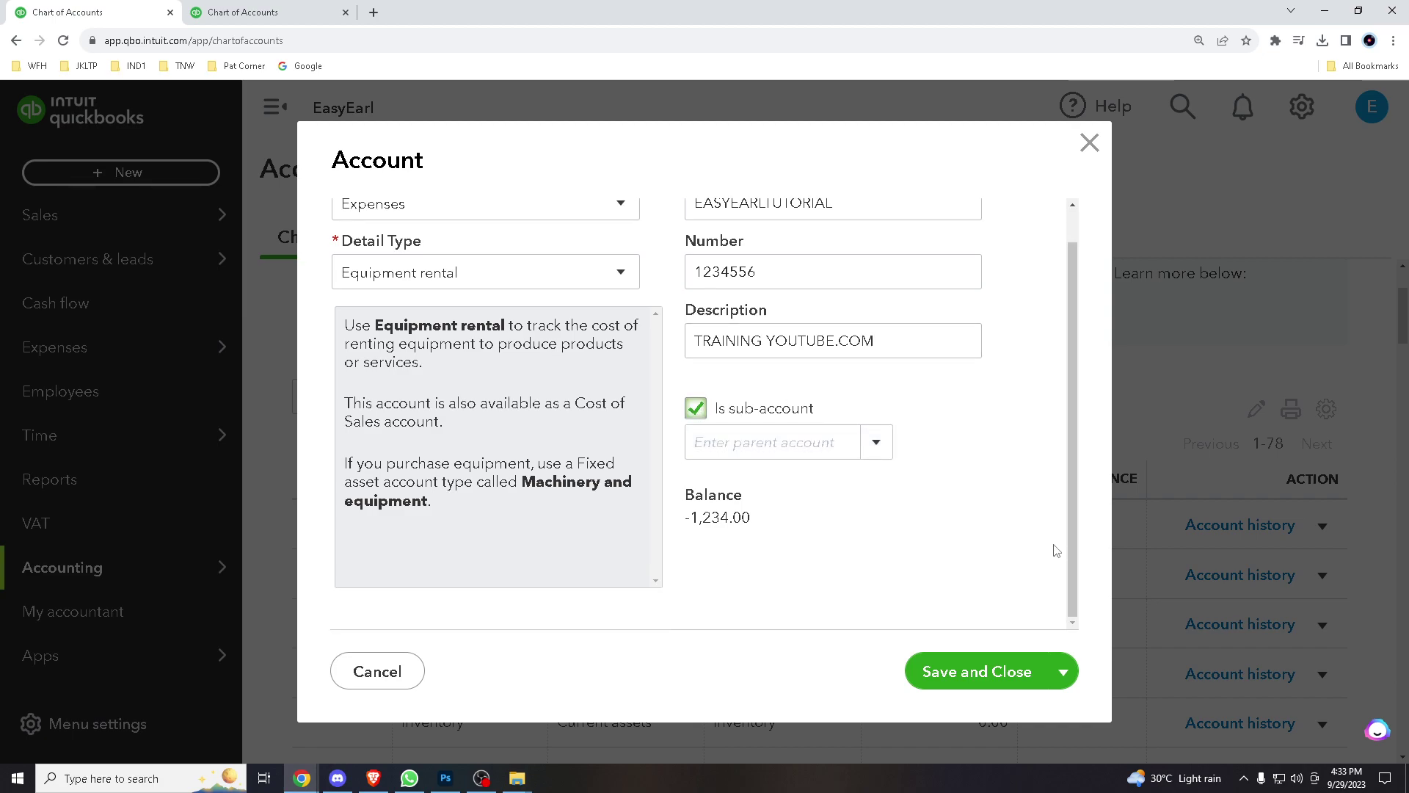
Save, confirm the type change, and set Inventory as the parent account
click(993, 674)
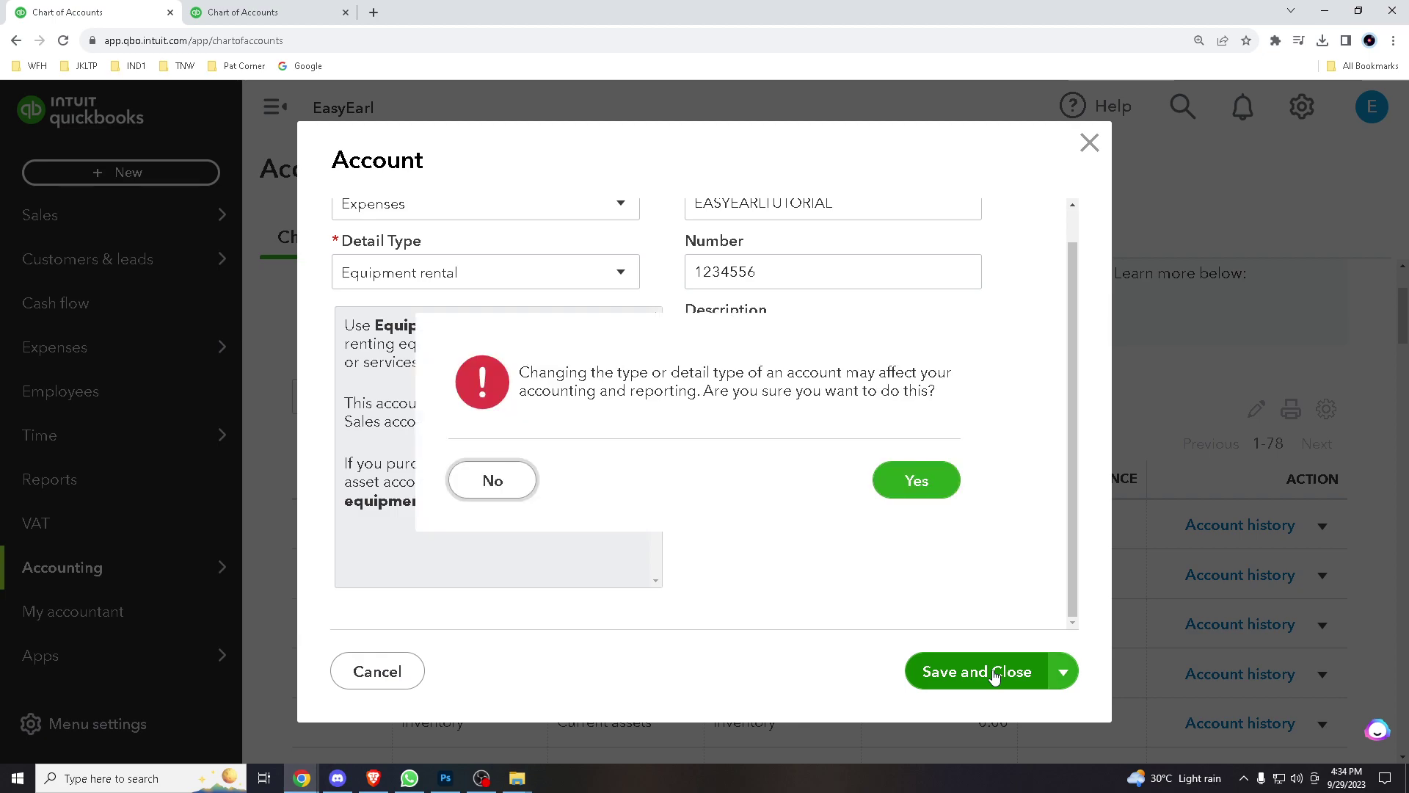
click(923, 494)
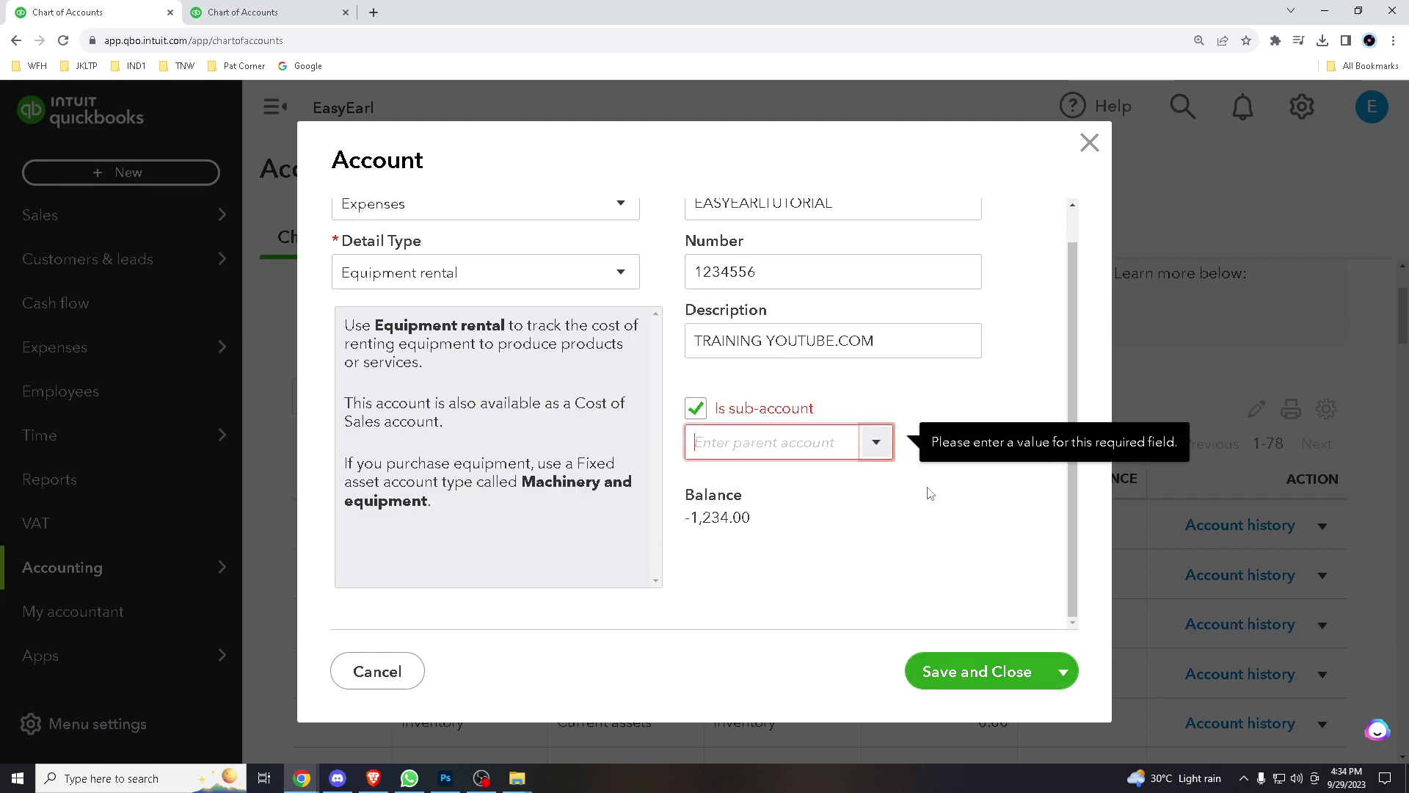
click(875, 443)
click(732, 270)
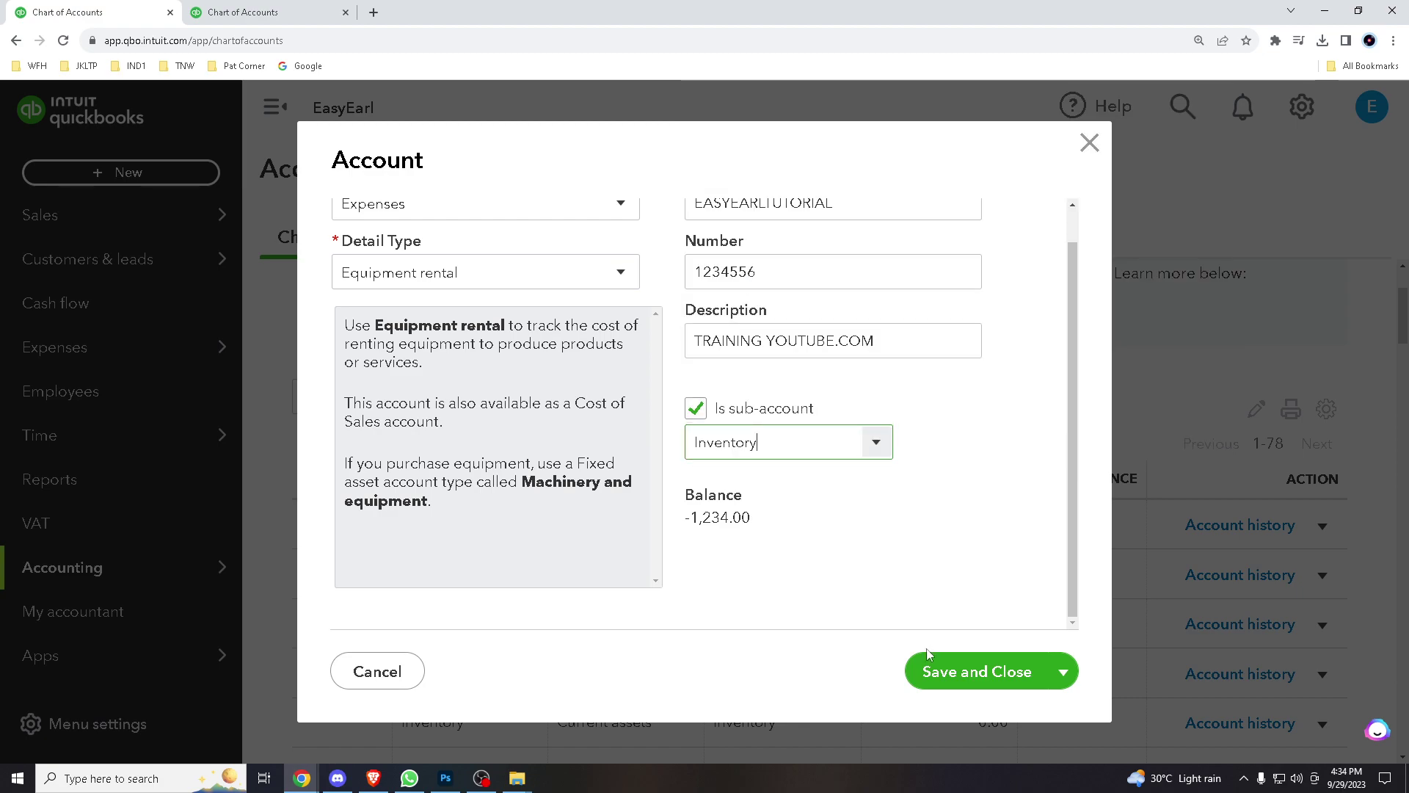
click(938, 672)
click(916, 488)
Rename the account to 'expenses', save and confirm again, then check the Account Type list
scroll(617, 308, up, 1)
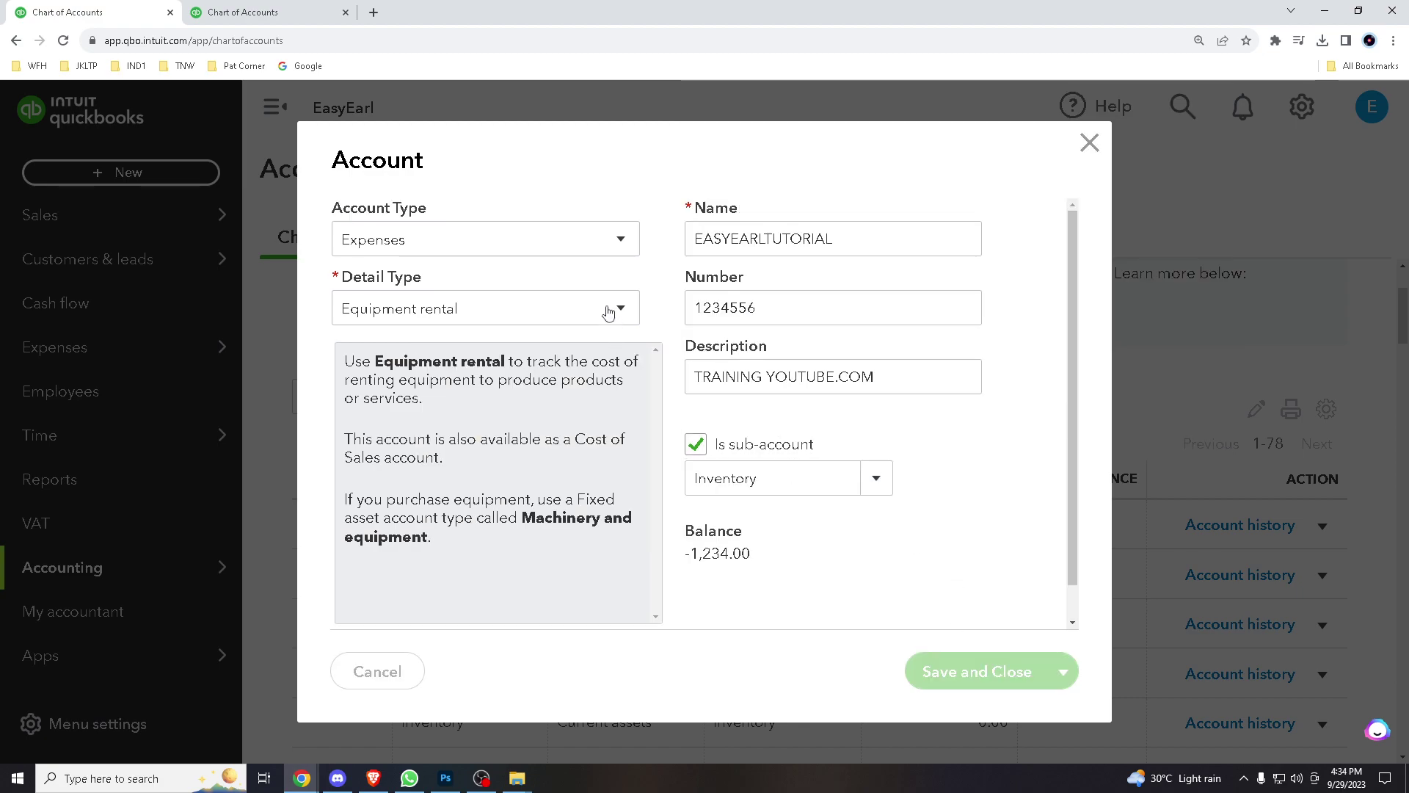
click(513, 242)
double_click(832, 236)
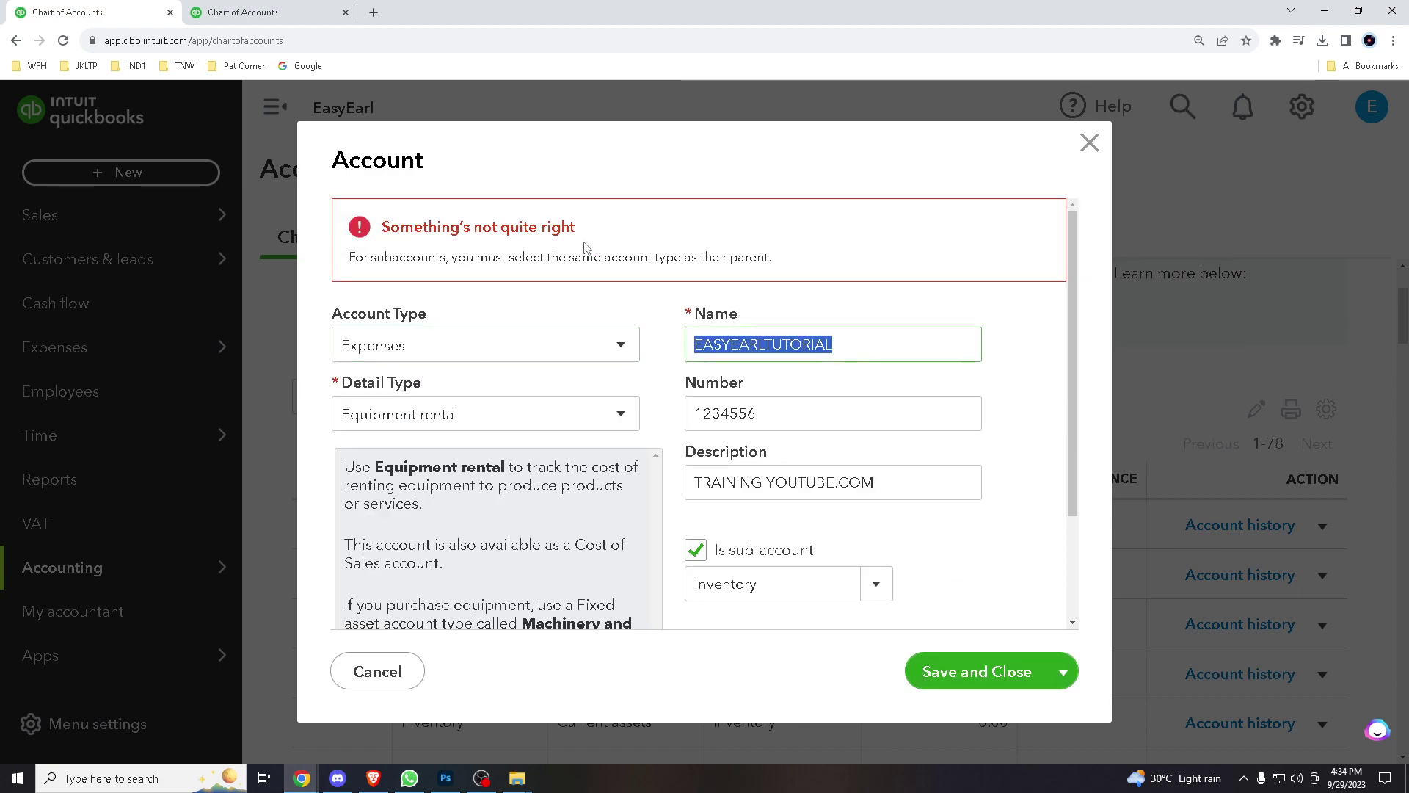
key(BackSpace)
text(eRP)
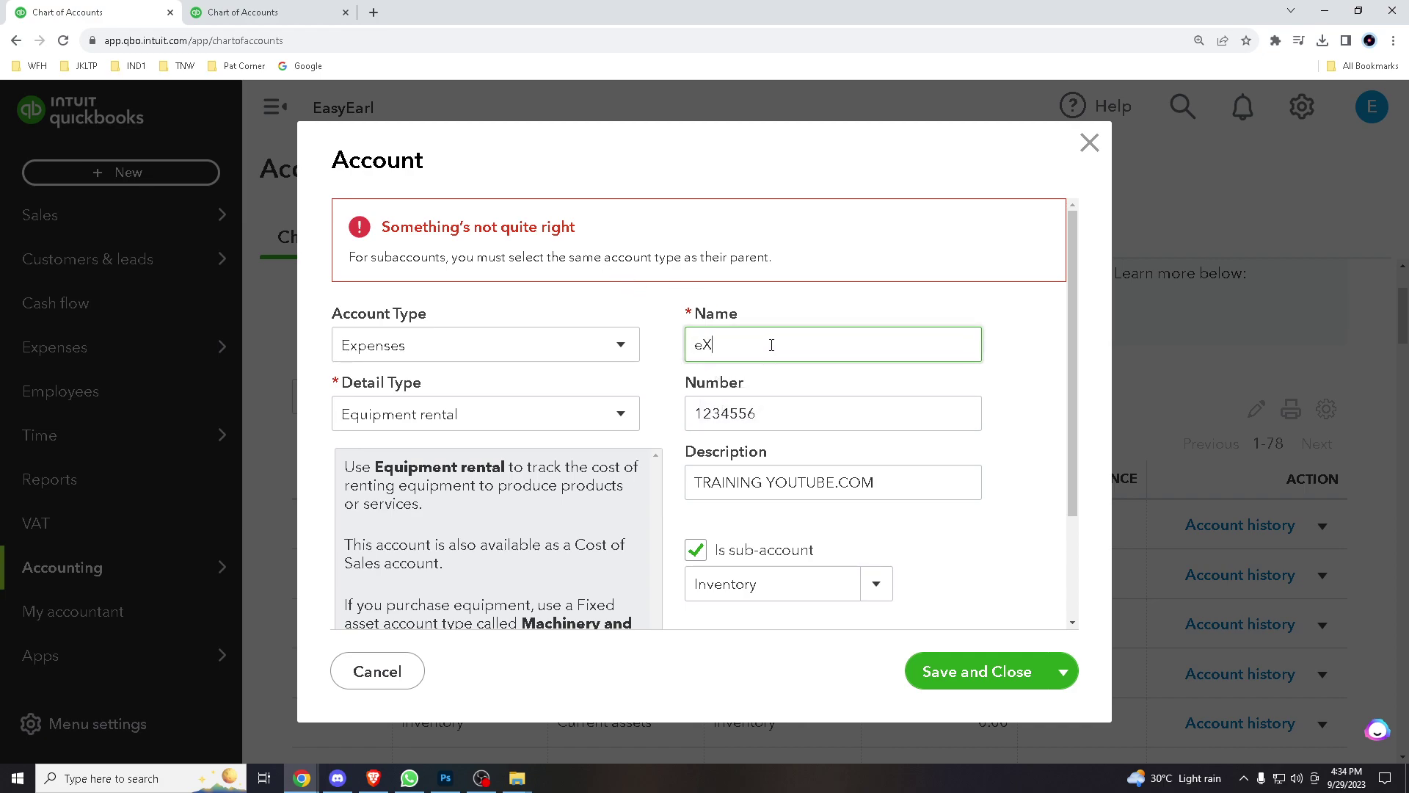
key(BackSpace)
key(BackSpace)
text(expenses)
click(958, 672)
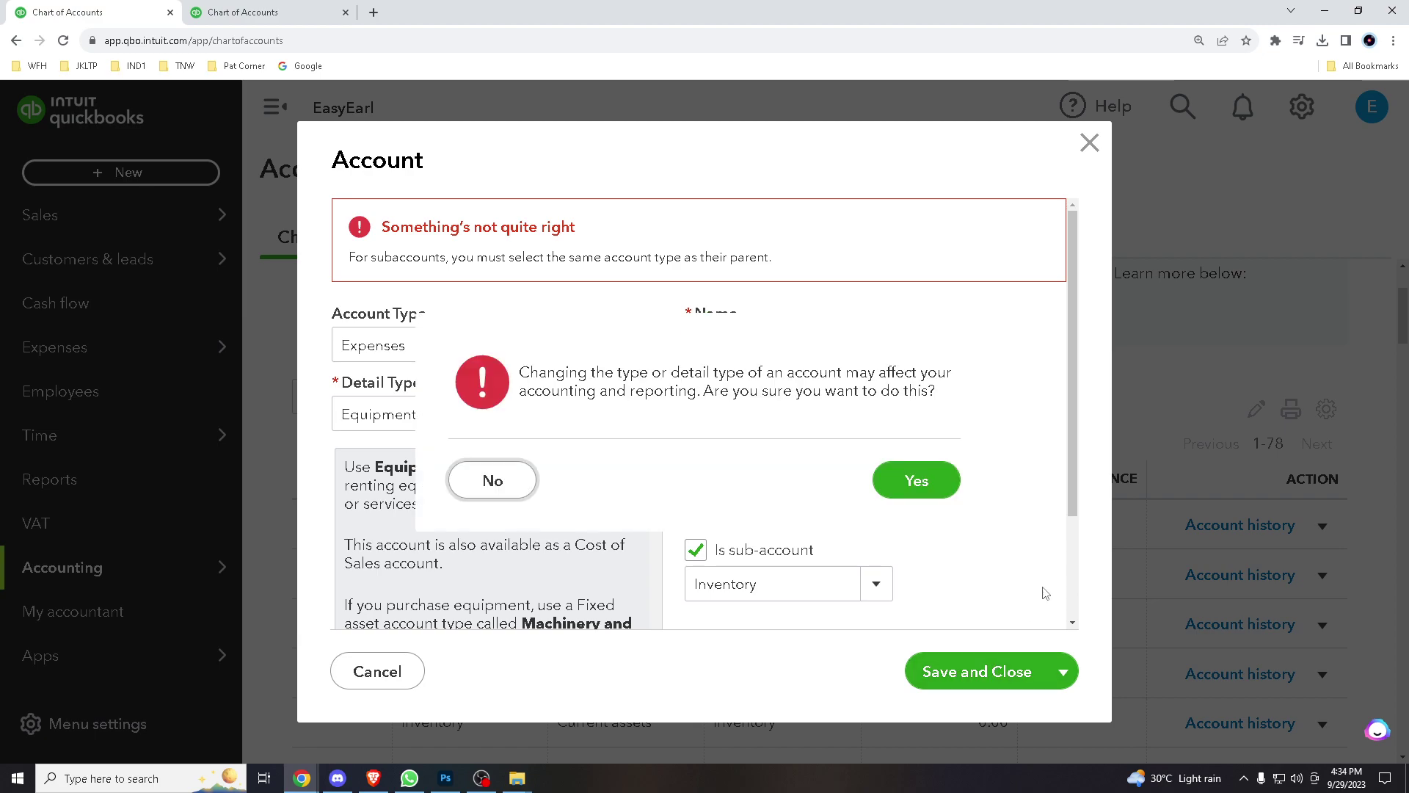
click(916, 480)
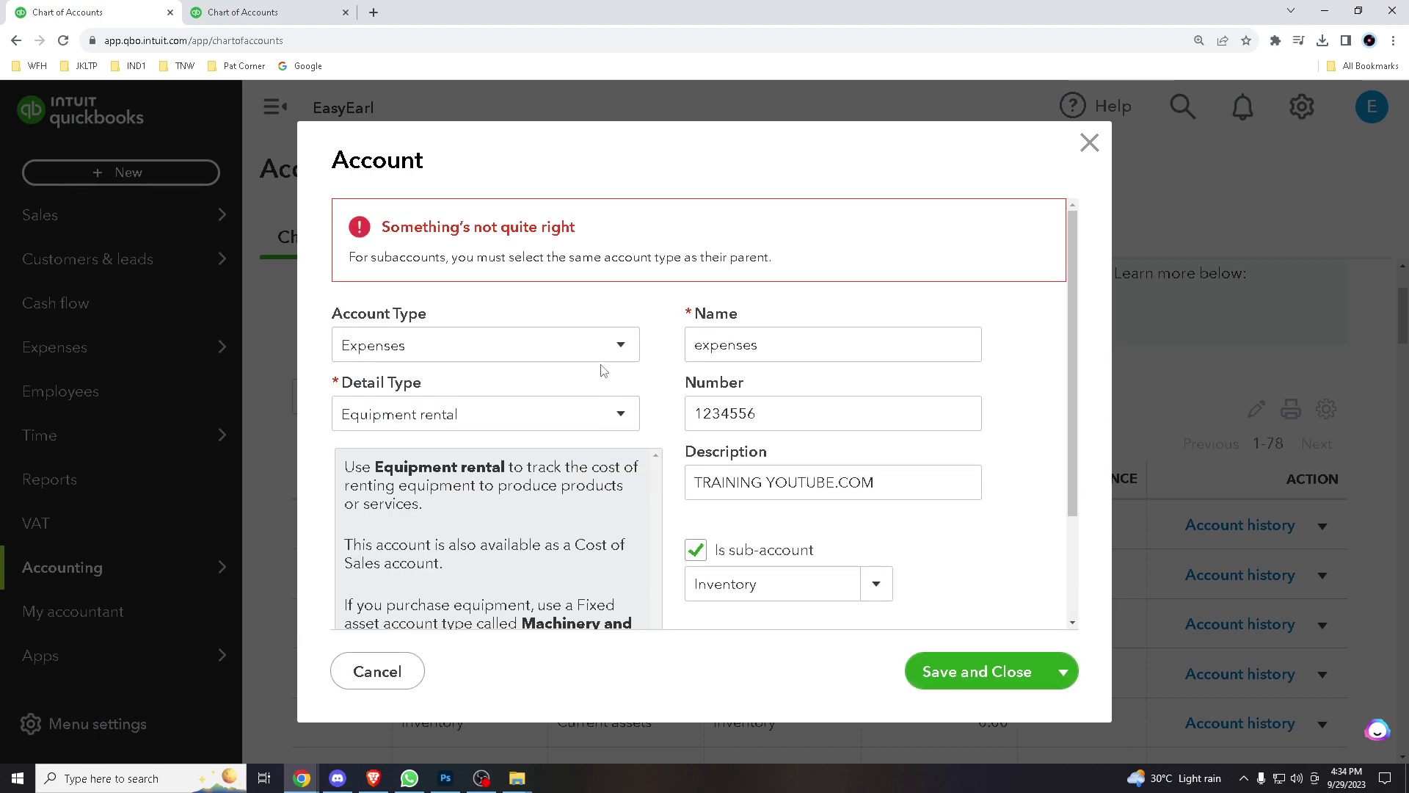
click(591, 352)
click(1276, 336)
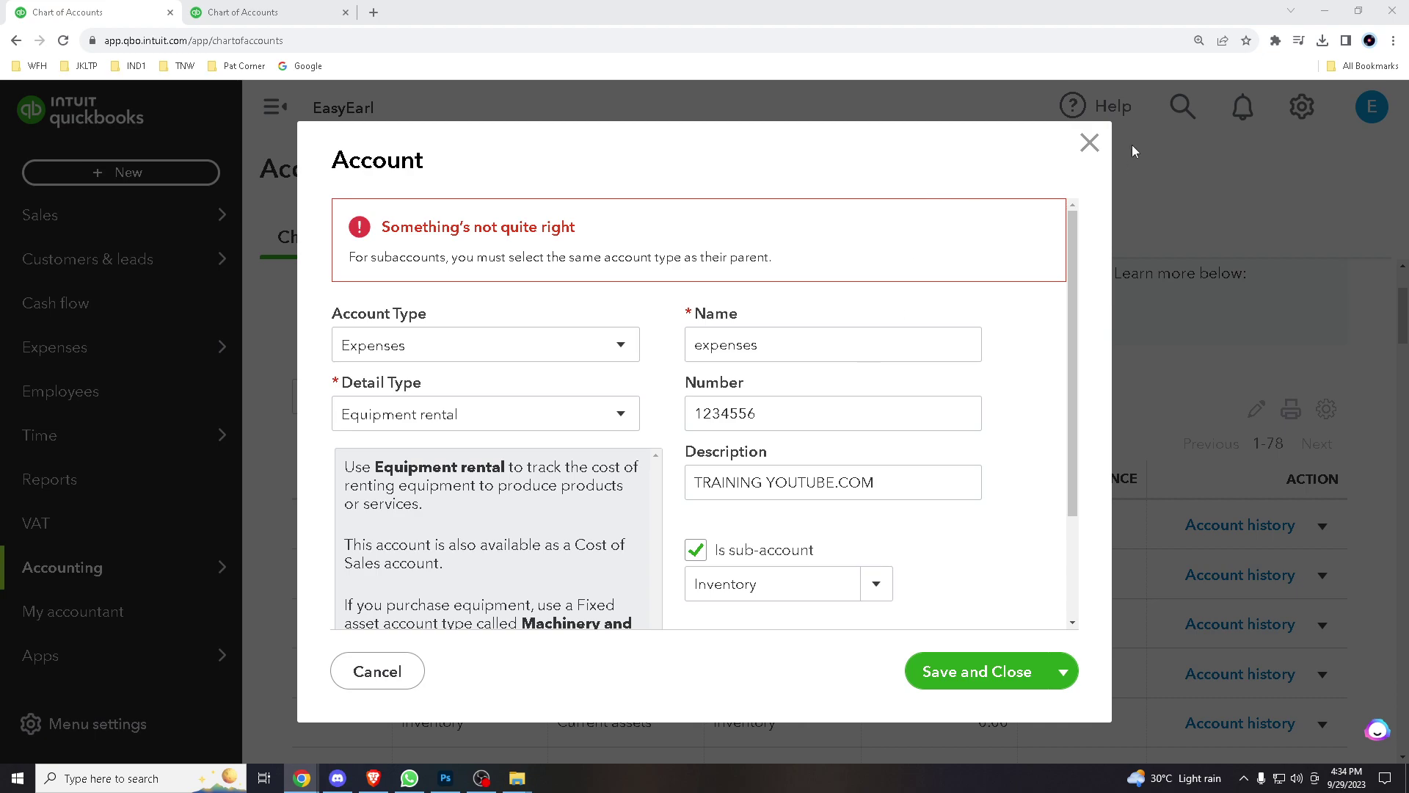
Close the Account dialog without saving and scroll down the Chart of Accounts list
click(1091, 144)
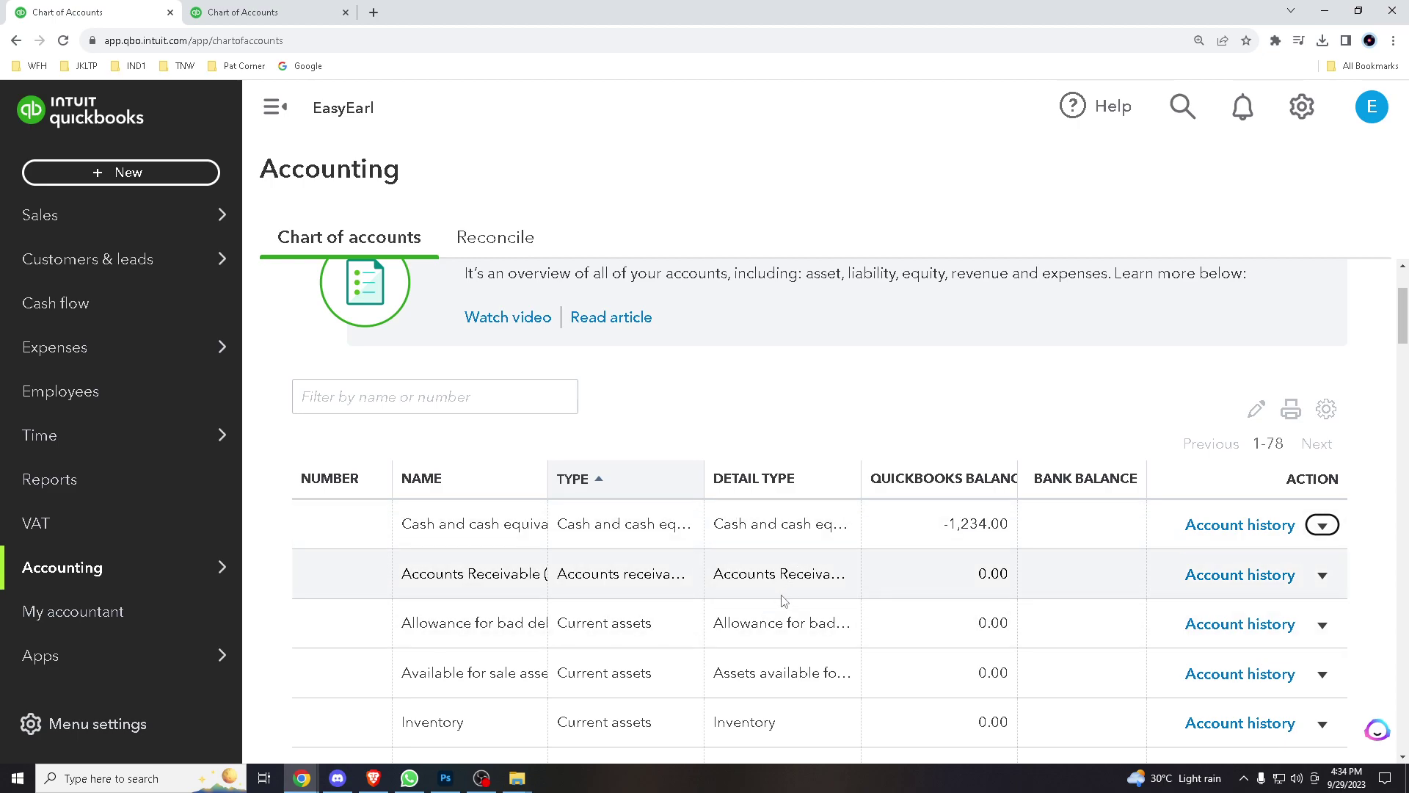
scroll(756, 580, down, 3)
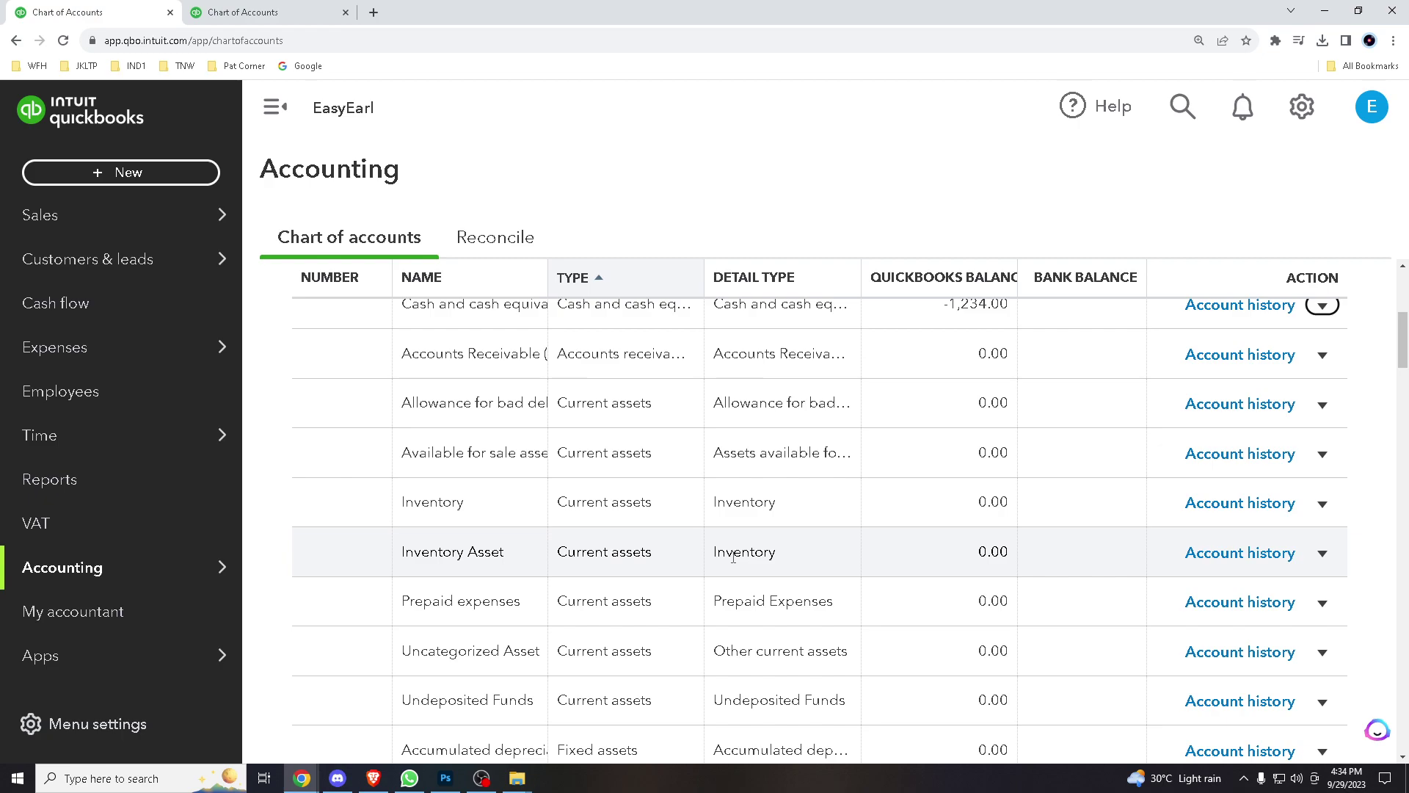
scroll(723, 551, down, 2)
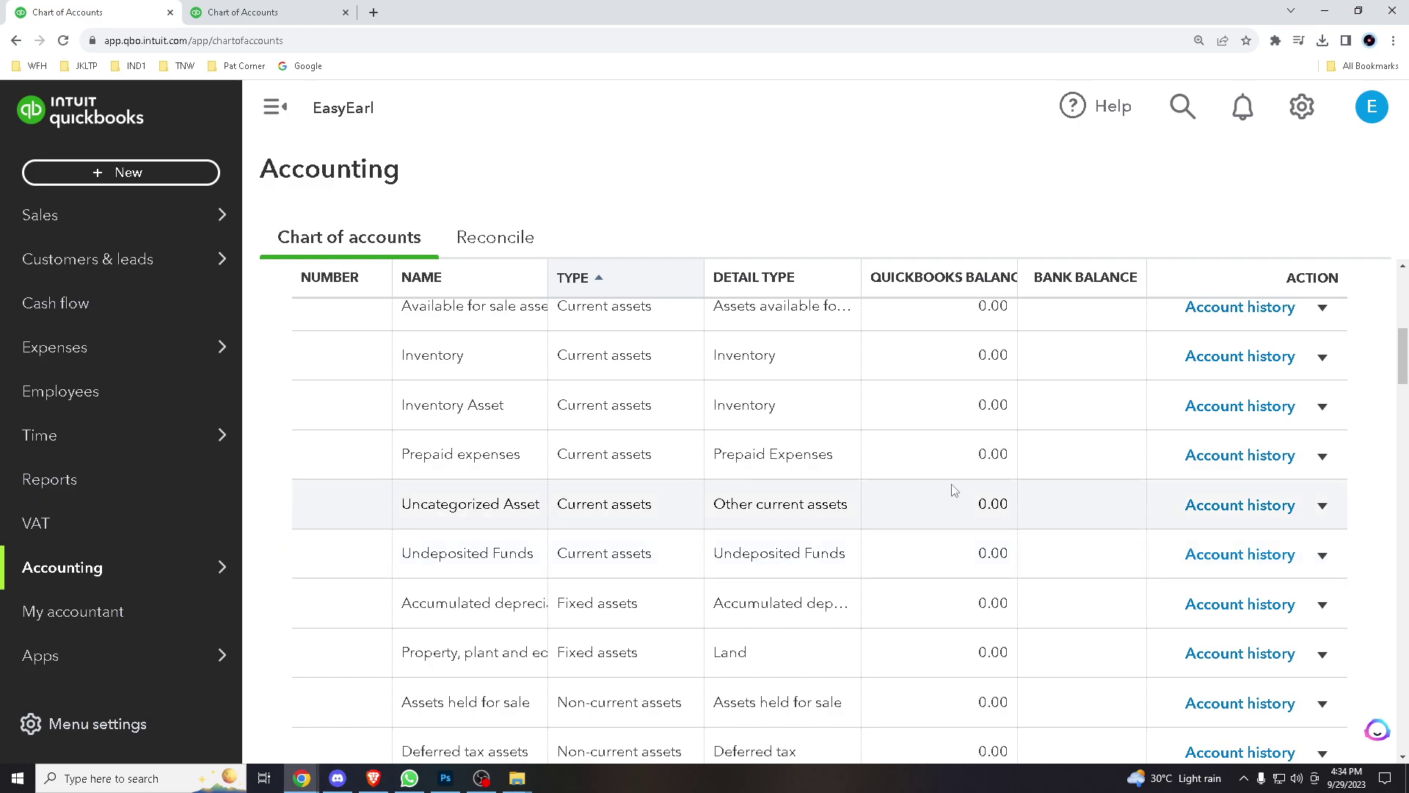
scroll(811, 542, down, 3)
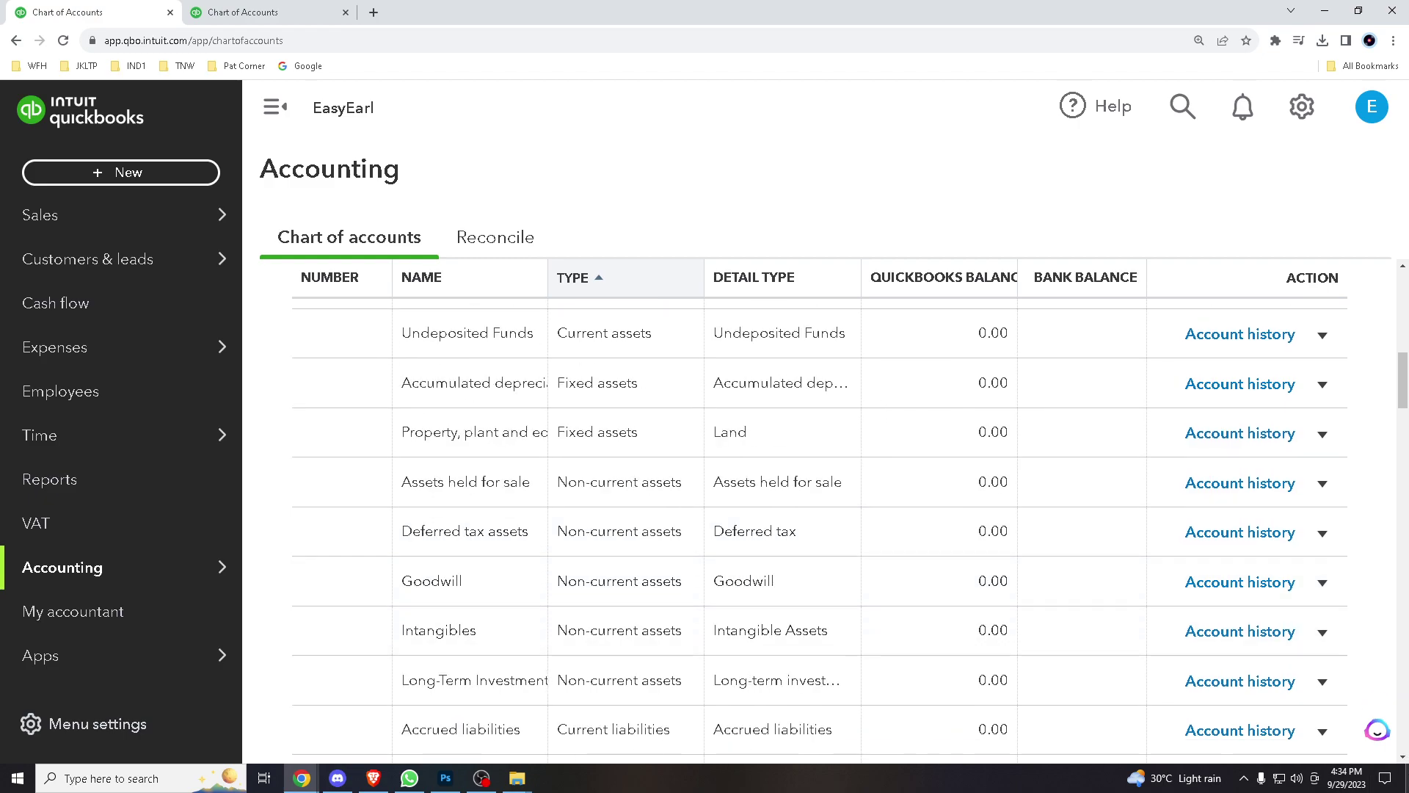